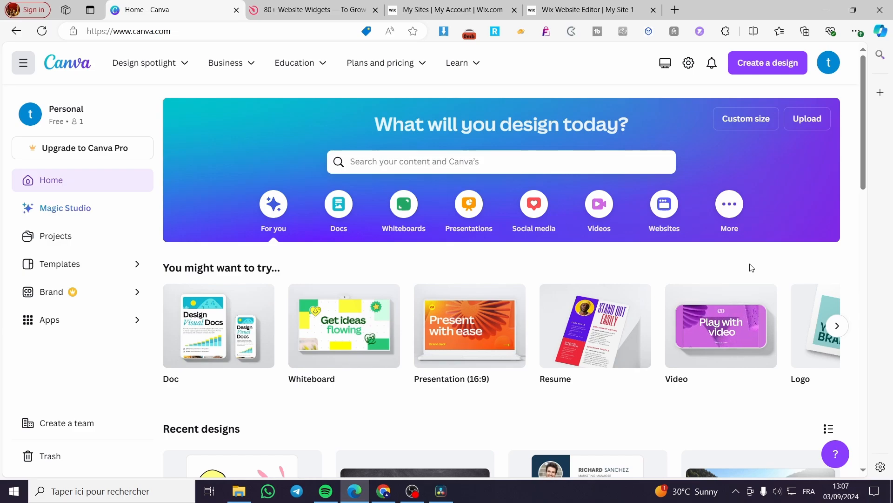
Create a new custom-size design of 1280 × 720 px.
scroll(595, 319, "down", 4)
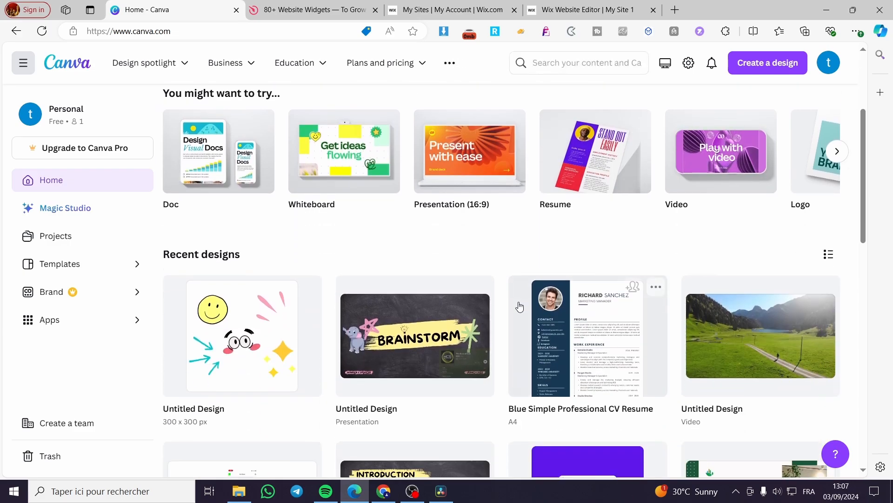
scroll(518, 306, "up", 4)
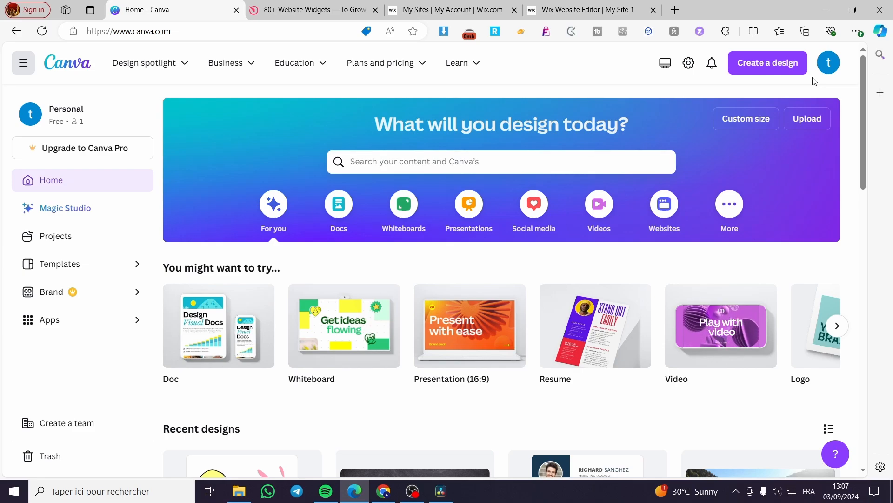
left_click(796, 68)
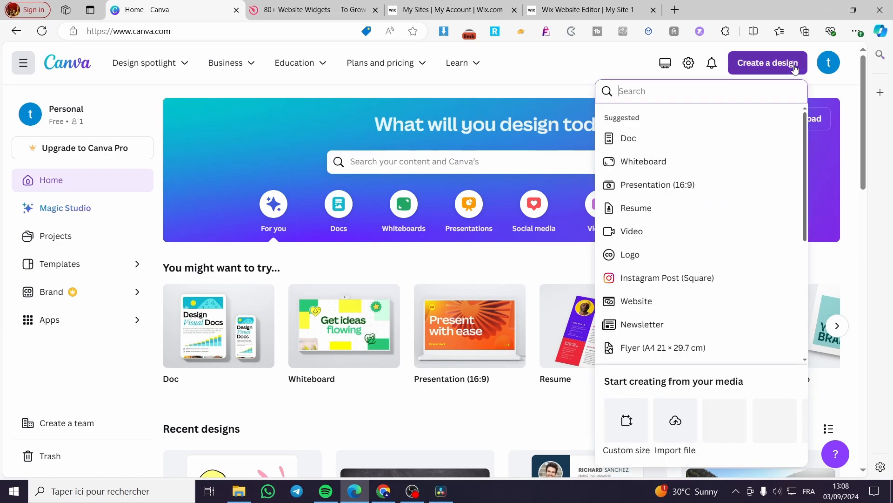
left_click(630, 438)
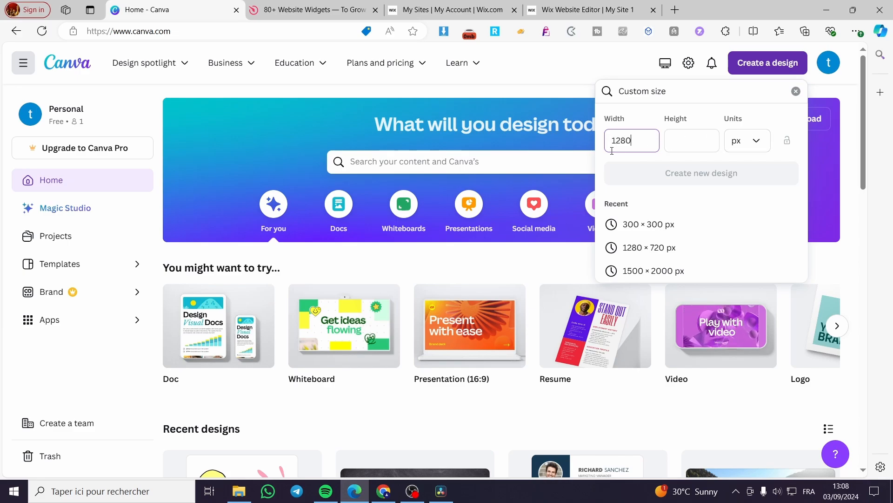
left_click(688, 139)
type("720")
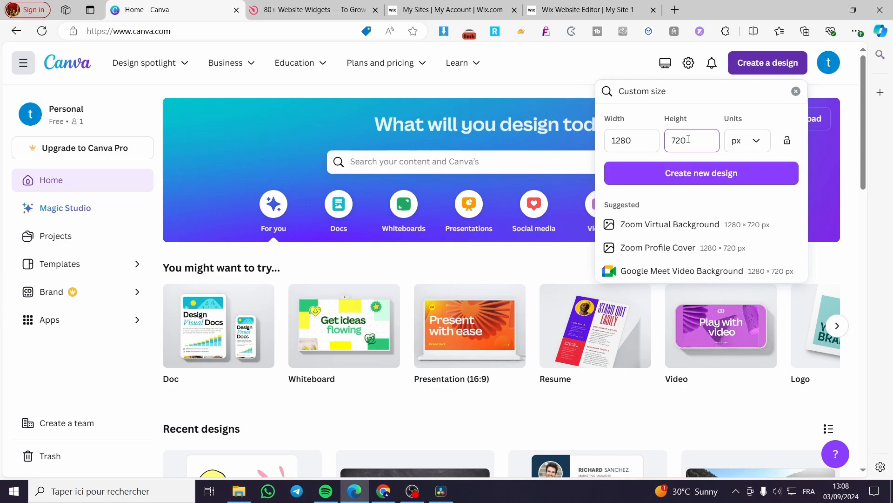
left_click(685, 177)
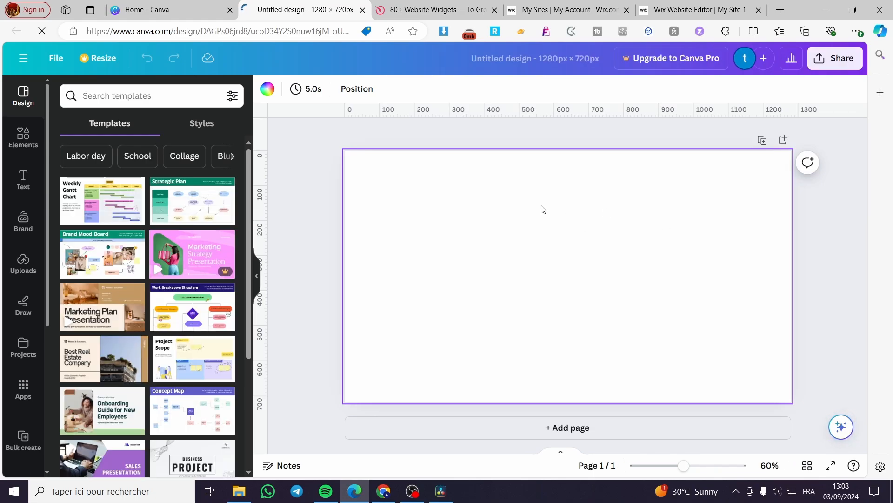
Set the page background to Light blue #38b6ff.
left_click(274, 94)
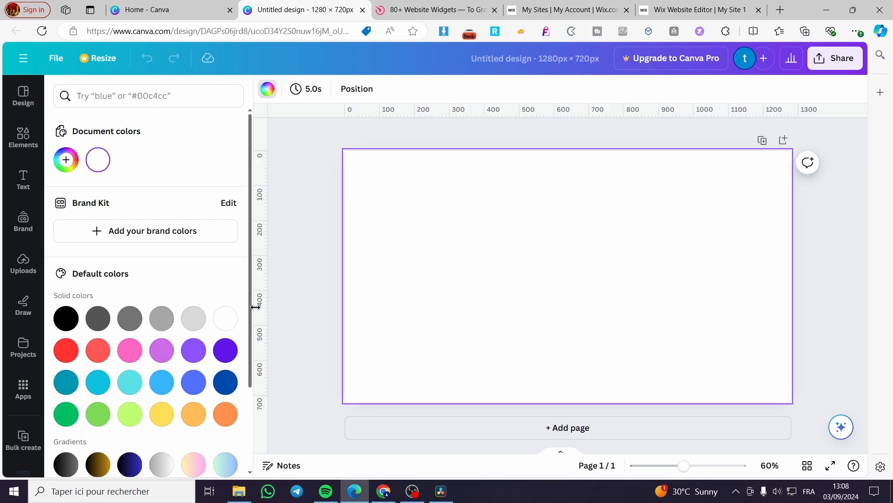
left_click(171, 387)
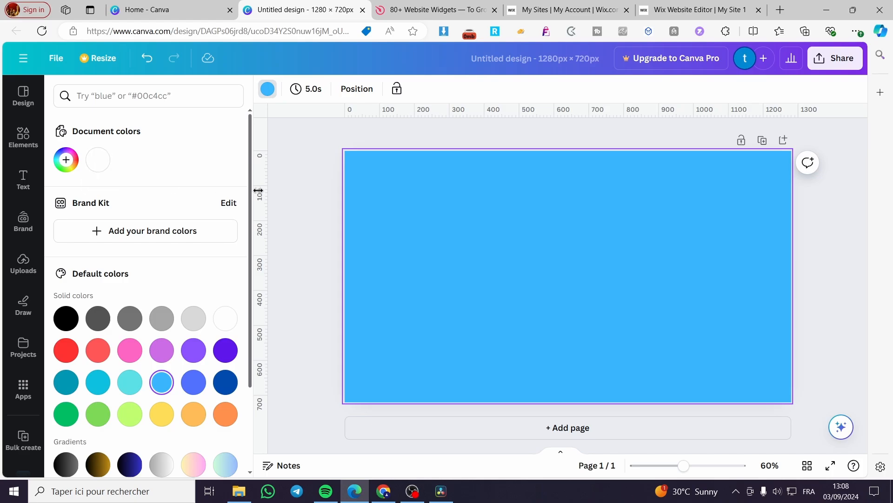
Add a square shape and stretch it into a large rectangle that leaves an even border of background around it.
left_click(23, 138)
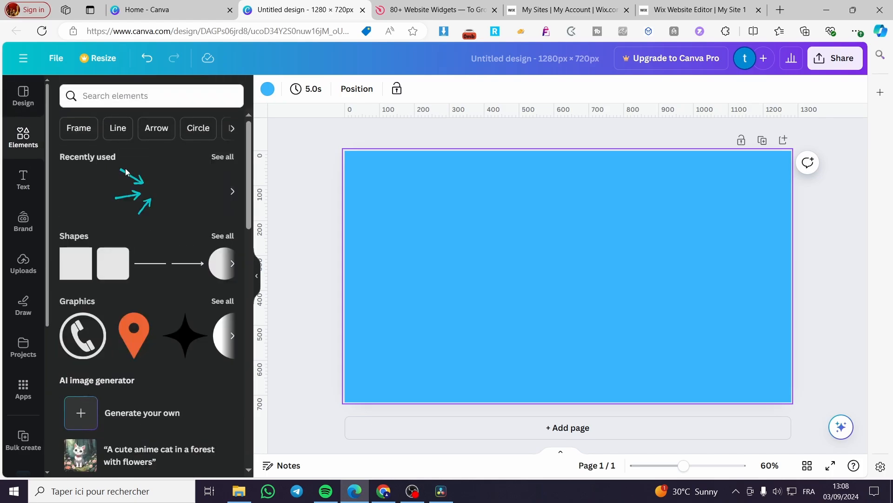
left_click(77, 264)
left_click_drag(565, 267, 403, 199)
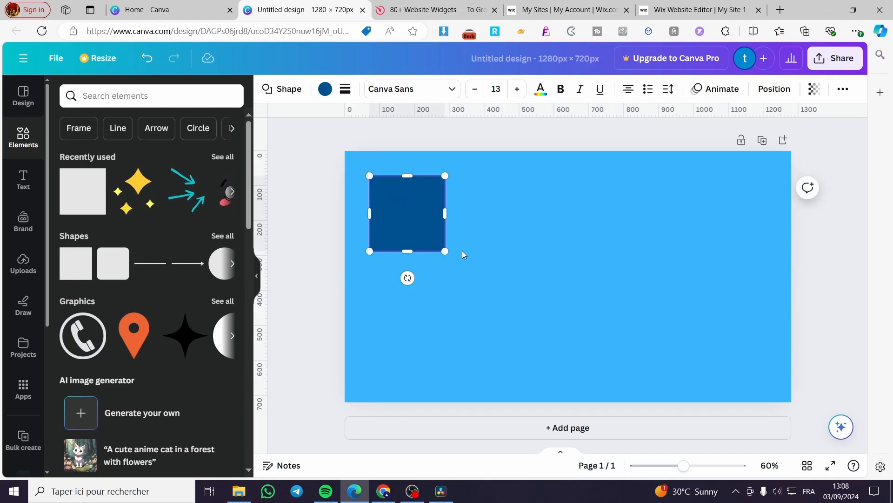
left_click_drag(446, 252, 769, 299)
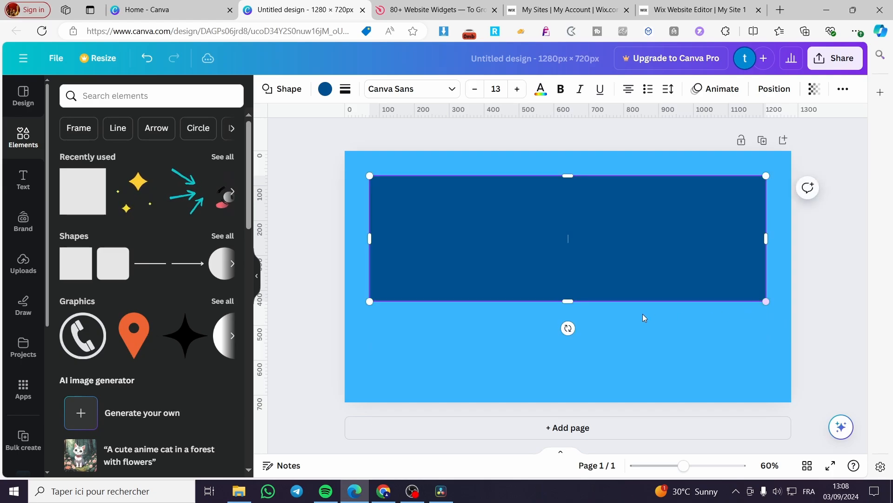
left_click_drag(568, 301, 568, 377)
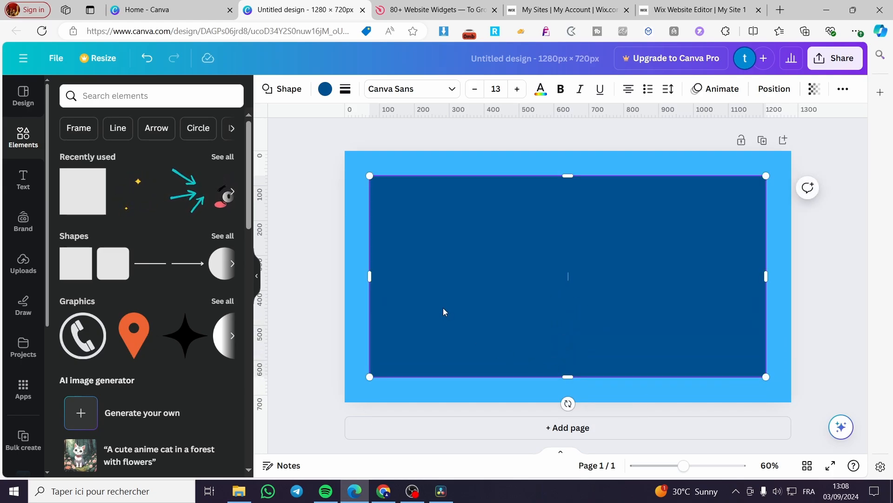
left_click_drag(442, 309, 446, 310)
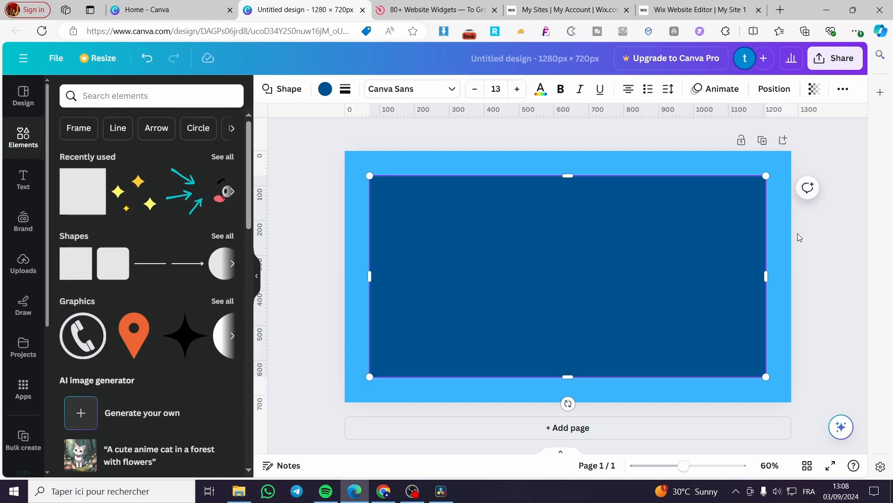
Fill the large rectangle with white and deselect it.
left_click(325, 88)
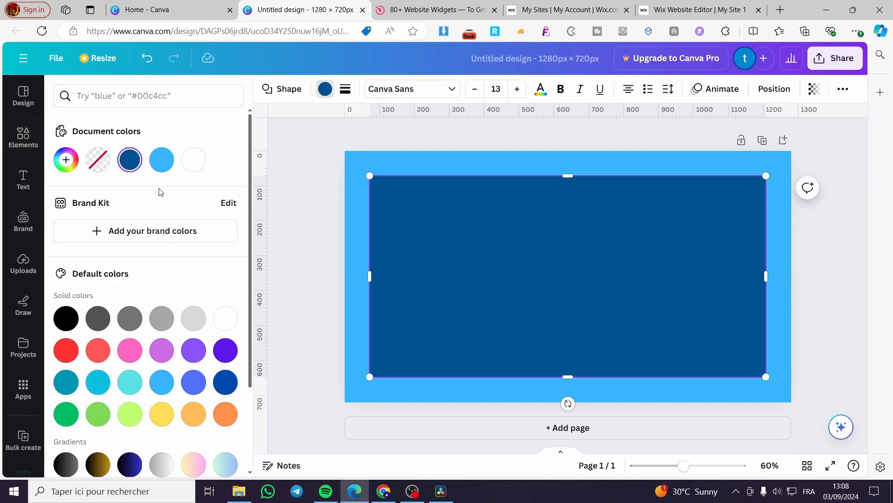
left_click(192, 165)
key("Escape")
left_click(847, 281)
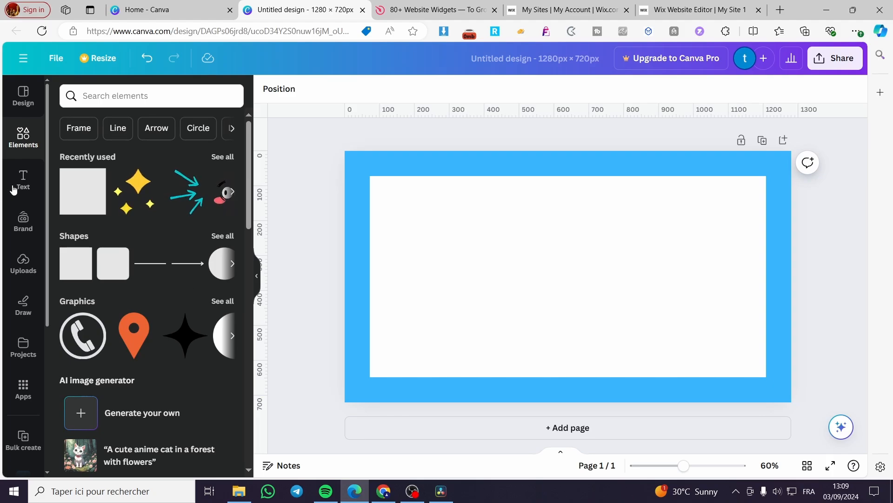
Search the elements for "frame" and show all results in the Frames category.
left_click(11, 143)
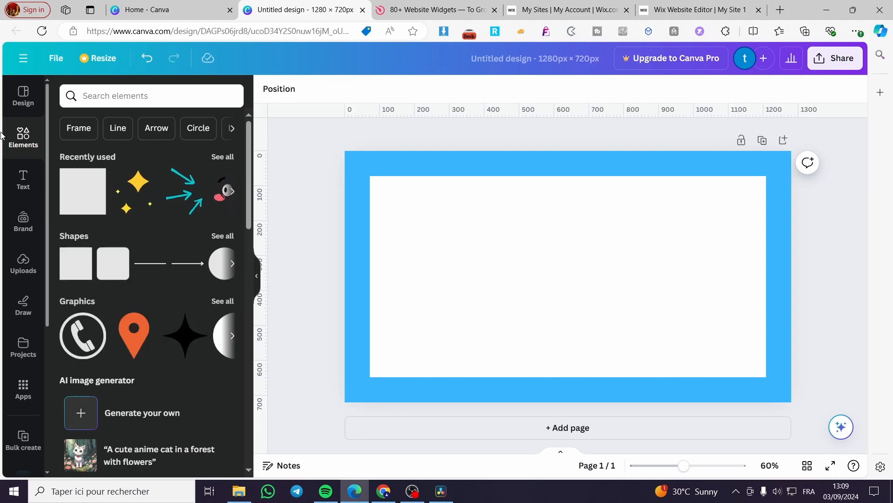
left_click(133, 99)
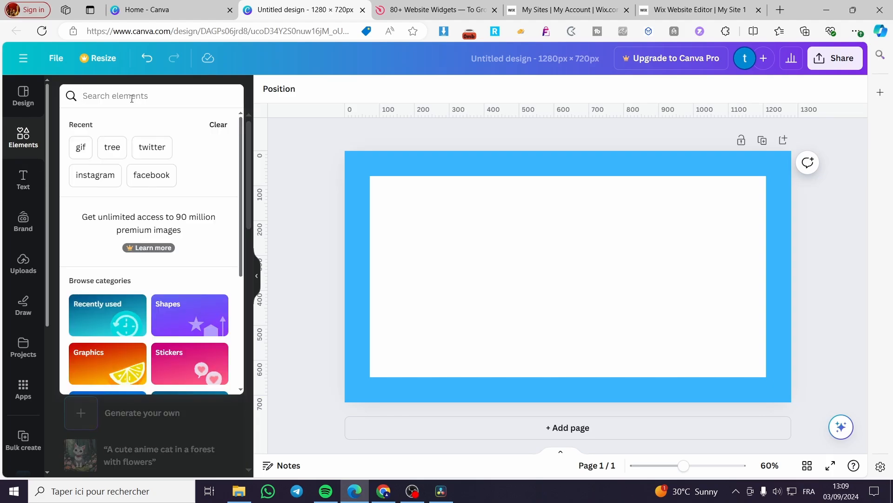
type("fra")
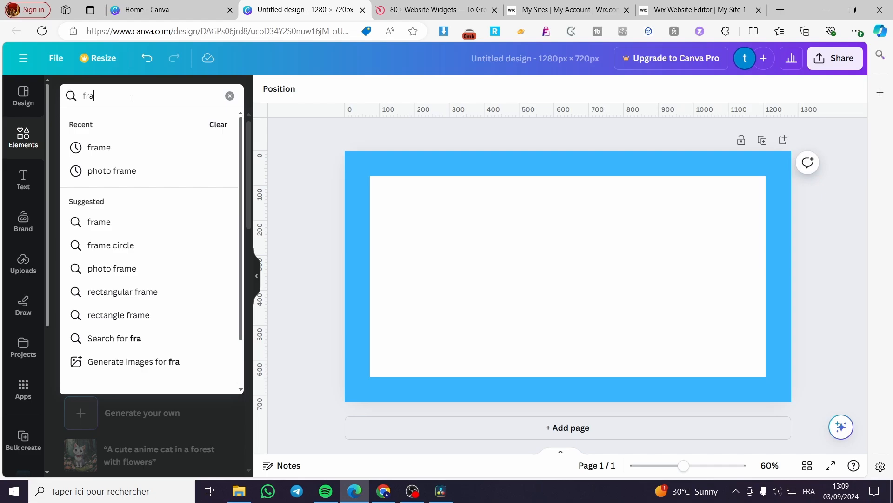
type("me")
key("Return")
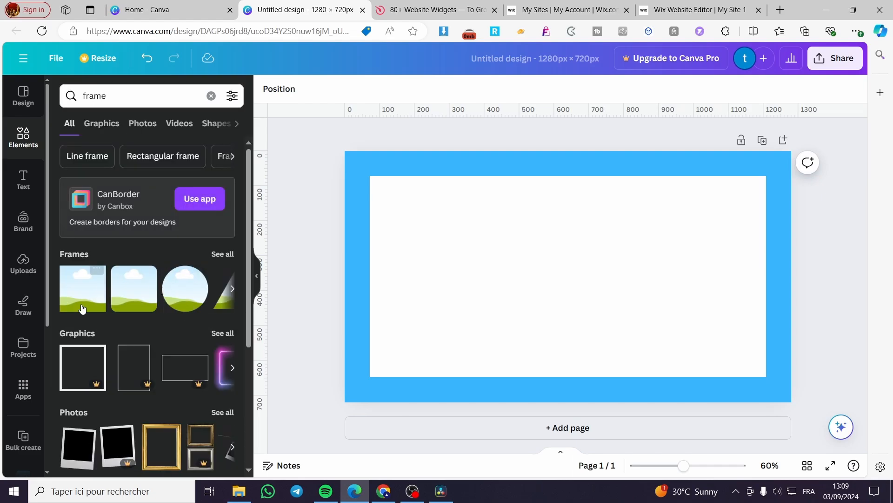
left_click(217, 254)
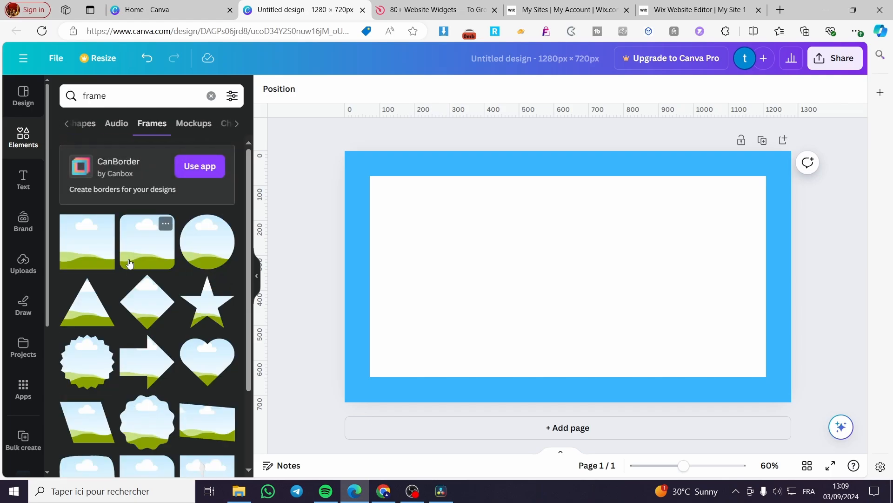
Add the 3D book-shaped frame and place it on the right side of the large rectangle.
scroll(135, 261, "down", 4)
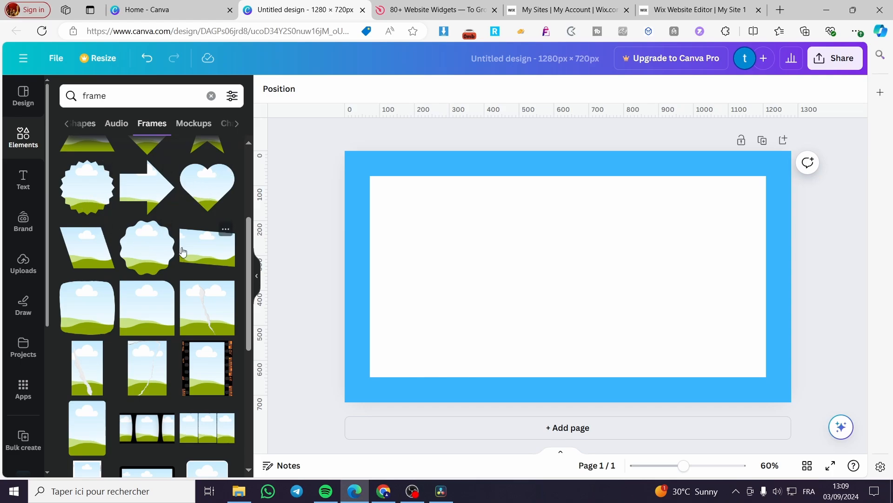
scroll(217, 255, "down", 3)
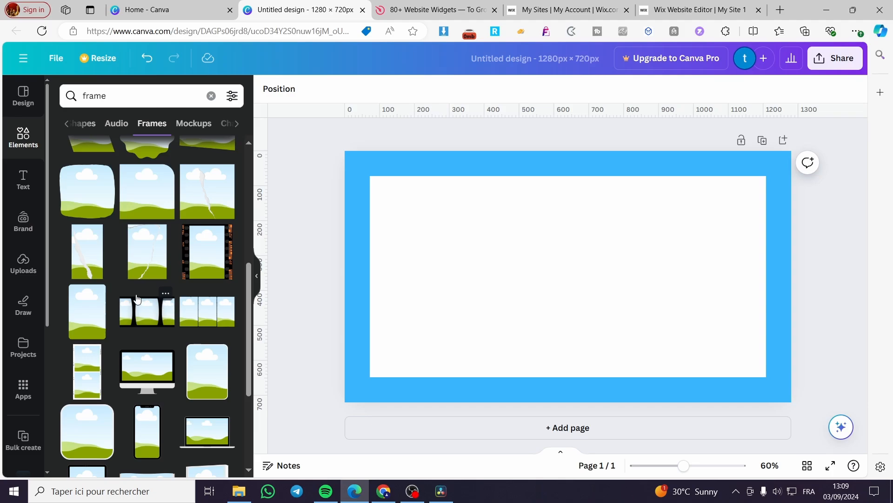
scroll(138, 300, "down", 3)
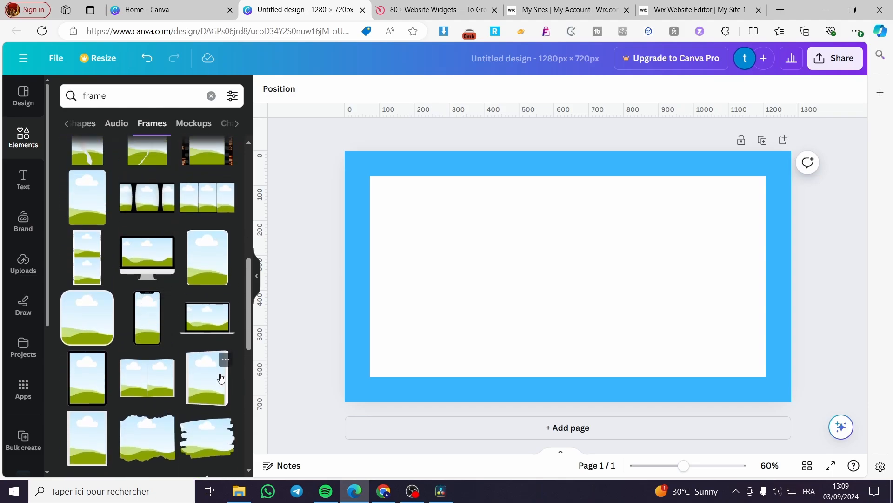
left_click(216, 380)
left_click_drag(581, 291, 700, 273)
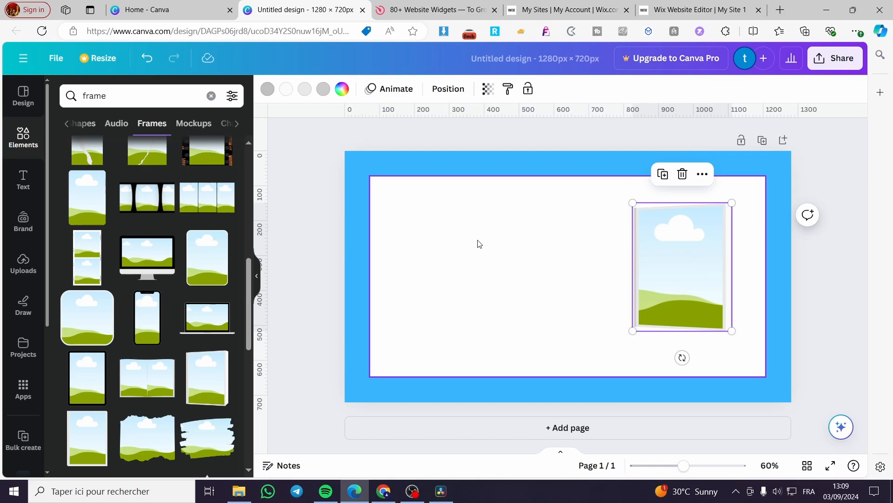
Try grey and dark violet fills on the large rectangle, settling on the lighter purple from the default solid colors.
left_click(591, 233)
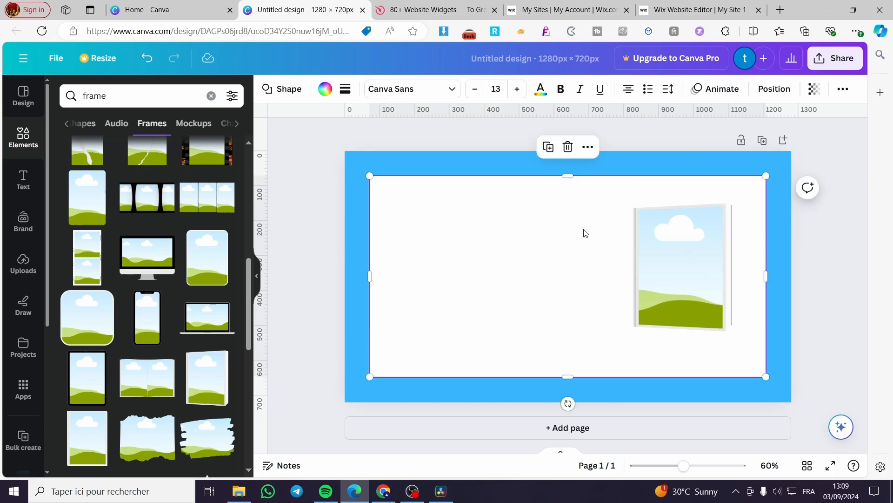
left_click(325, 89)
left_click(159, 162)
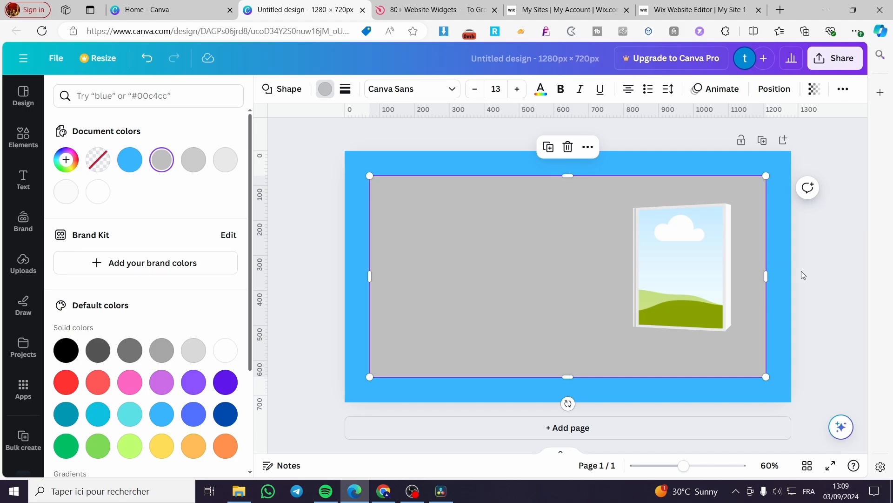
left_click(226, 389)
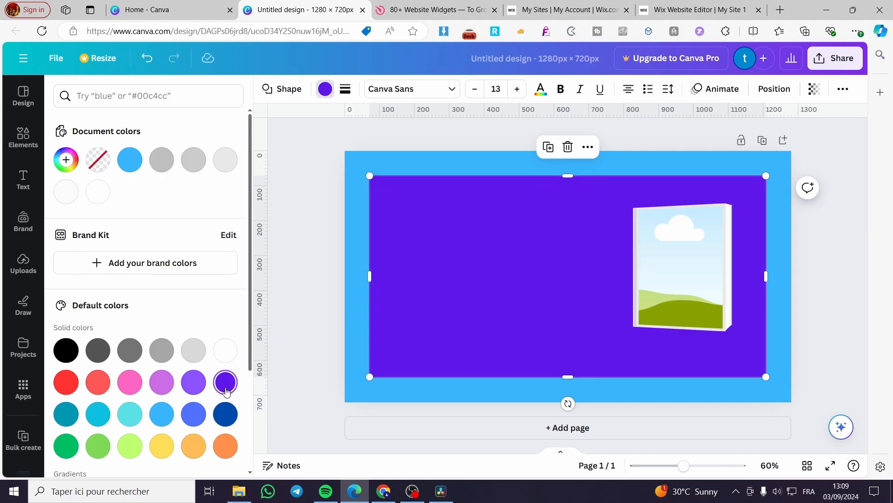
left_click(182, 389)
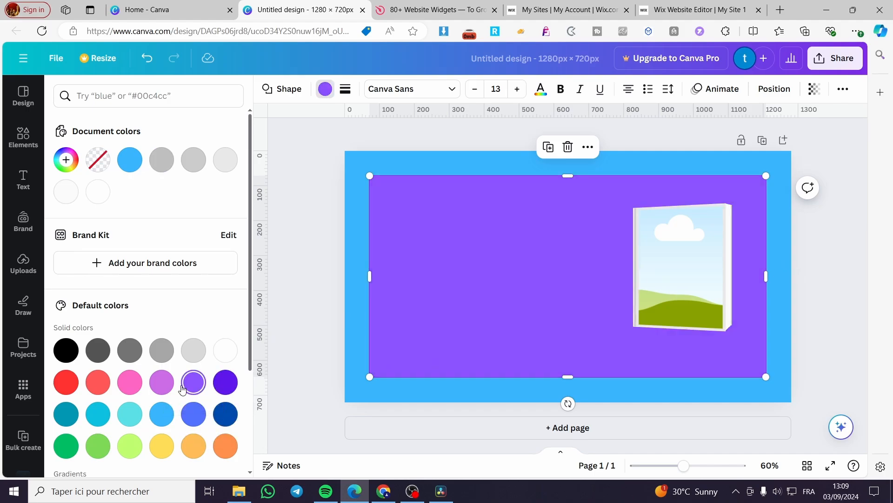
Move the book frame closer to the rectangle's upper-right corner and place a desktop monitor frame directly to its left.
left_click_drag(678, 269, 692, 264)
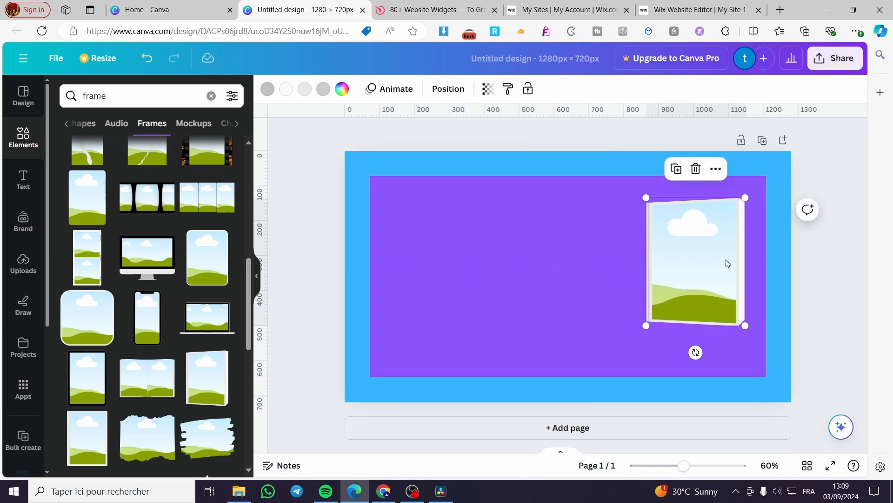
left_click(147, 256)
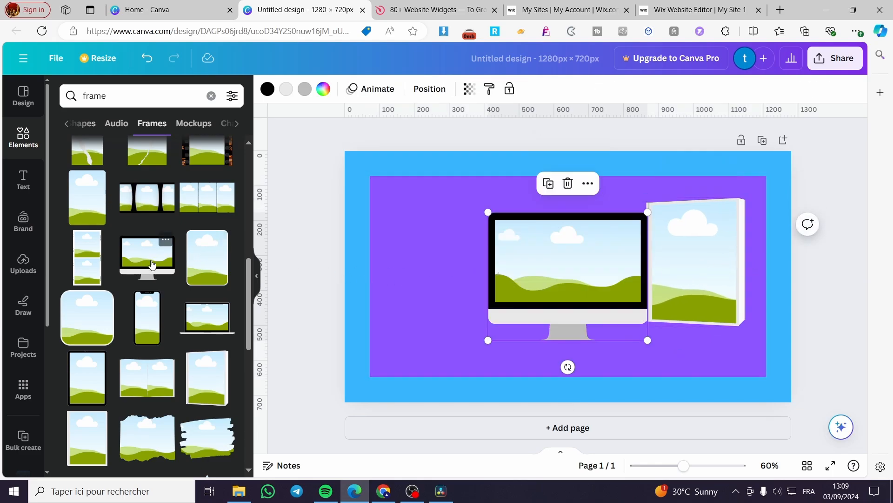
left_click_drag(607, 283, 594, 274)
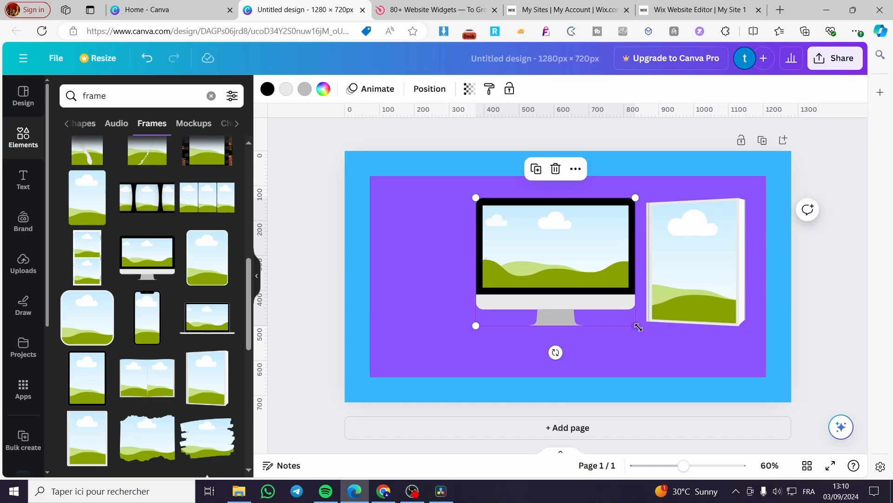
mouse_move(637, 325)
left_mouse_down()
mouse_move(615, 291)
mouse_move(657, 322)
mouse_move(642, 318)
left_mouse_up()
mouse_move(553, 265)
left_mouse_down()
mouse_move(567, 265)
mouse_move(559, 266)
left_mouse_up()
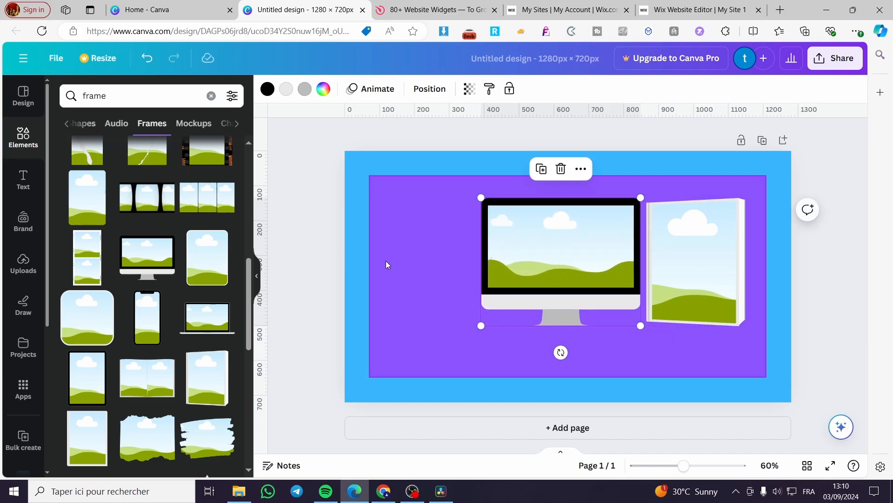
Add a smartphone frame, shrink it, and place it in the lower-left area of the purple rectangle.
left_click(142, 320)
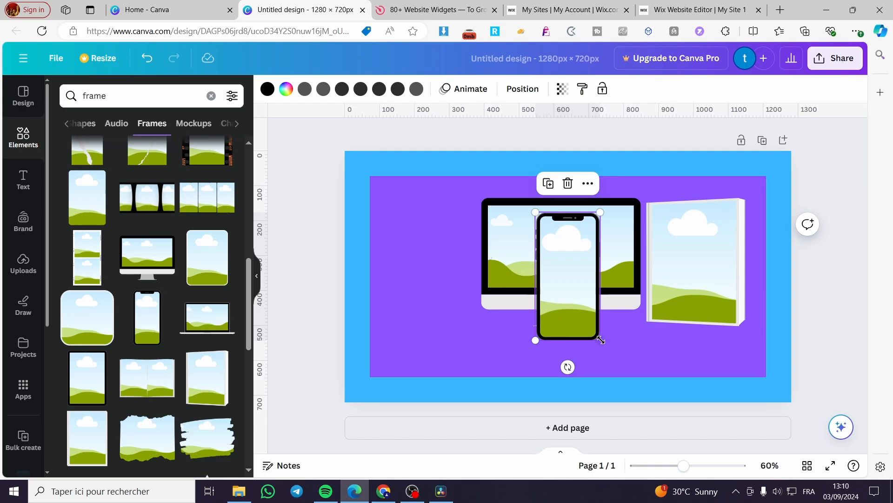
left_click_drag(599, 369, 582, 300)
left_click_drag(550, 269, 422, 340)
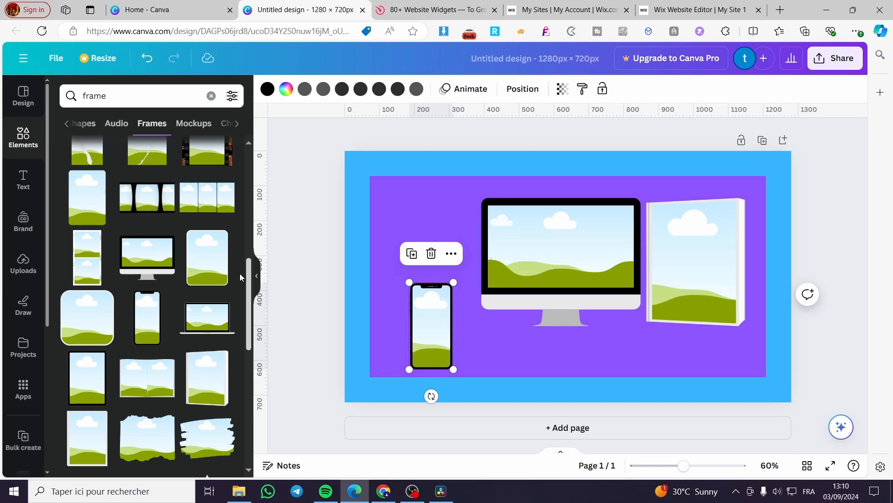
Add a laptop frame, shrink it, and place it in the upper-left area of the purple rectangle.
left_click(208, 330)
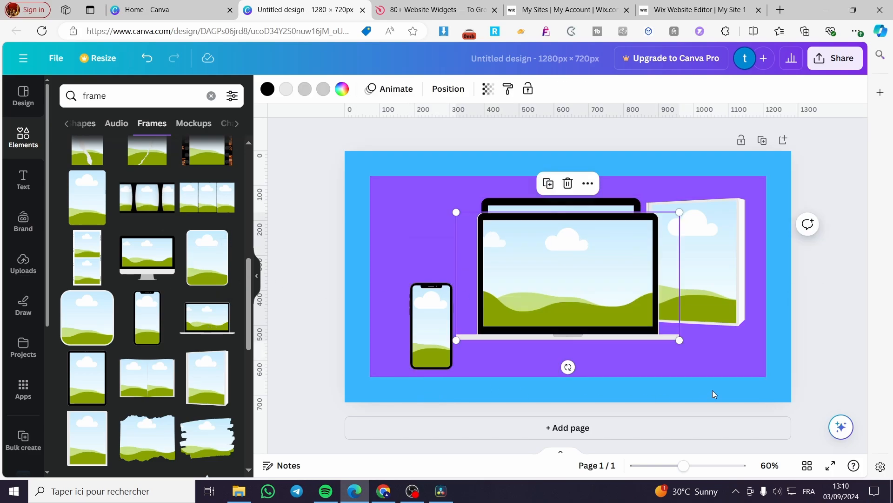
left_click_drag(683, 344, 580, 265)
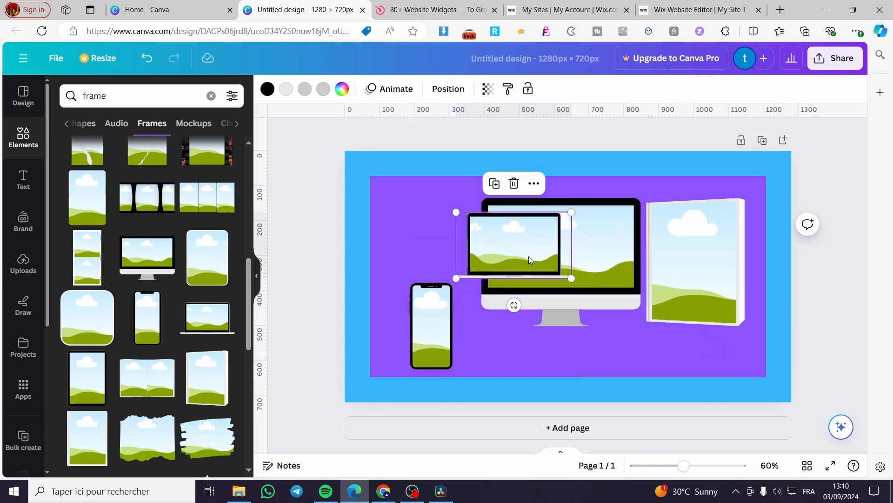
left_click_drag(525, 245, 439, 236)
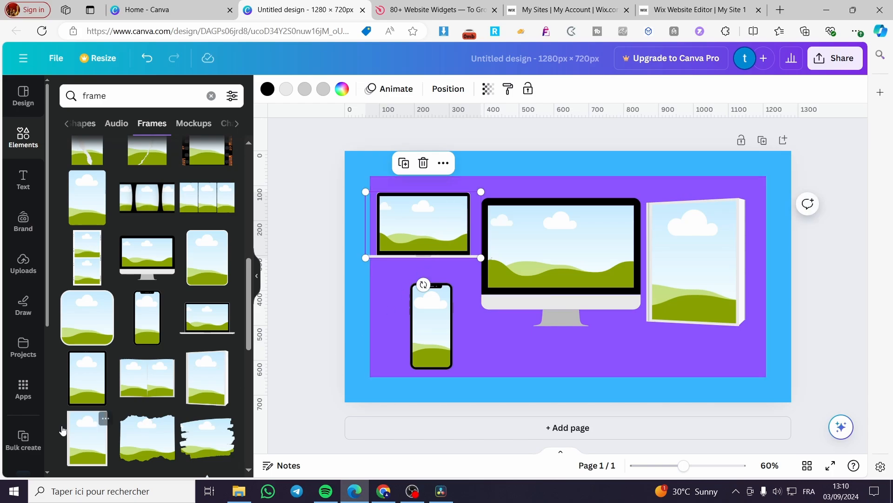
Add a rounded portrait frame, shrink it into the purple rectangle's upper-right area, and move the book frame beneath the monitor to make room.
left_click(206, 265)
left_click_drag(578, 290, 655, 339)
left_click_drag(706, 228, 578, 275)
left_click_drag(678, 330, 739, 289)
left_click_drag(756, 348, 740, 319)
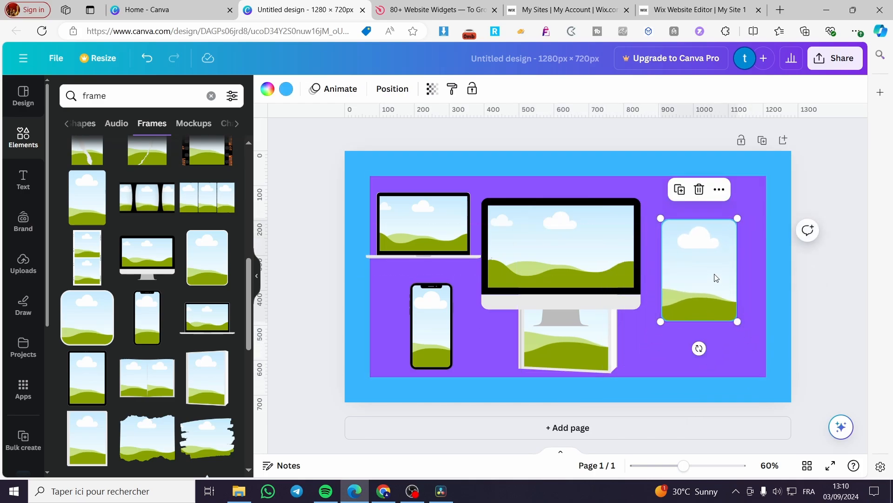
left_click_drag(710, 270, 724, 254)
Shrink the desktop monitor frame and place it near the top center of the purple rectangle.
left_click(593, 336)
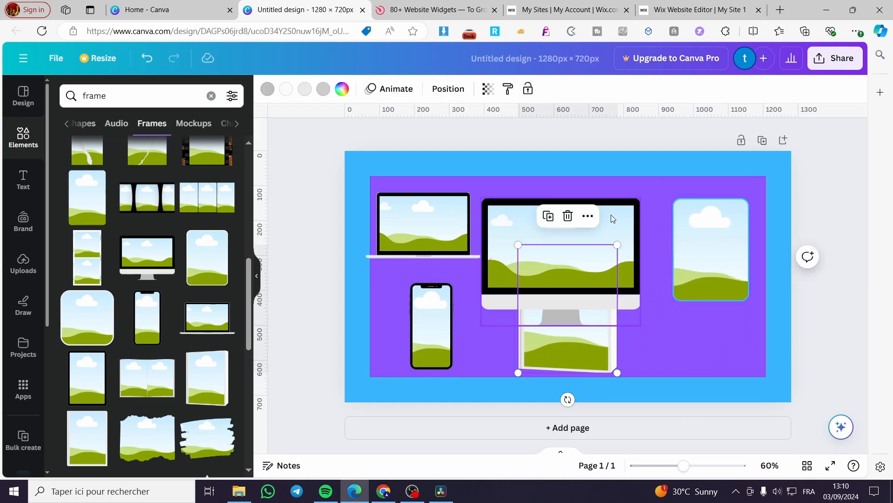
left_click(627, 224)
left_click_drag(627, 224, 627, 207)
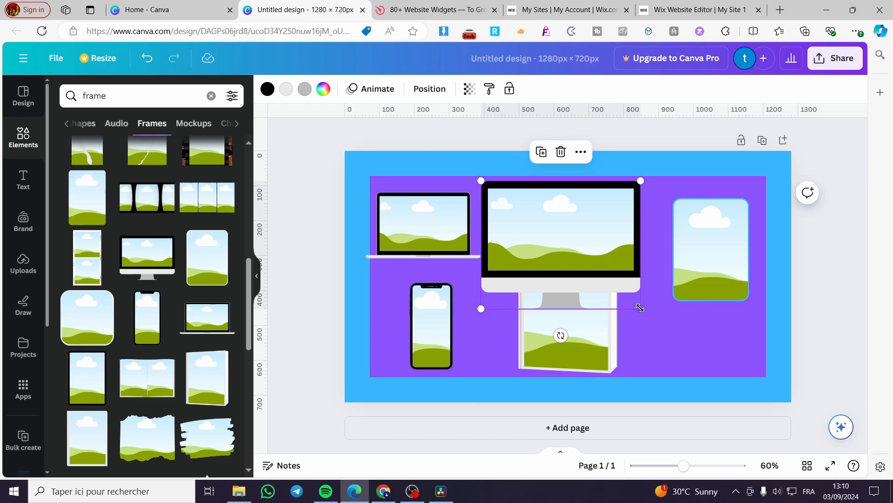
left_click_drag(641, 309, 618, 290)
left_click_drag(602, 227, 615, 231)
Shrink the book frame and place it below the monitor's right edge, with the smartphone frame moved below the monitor's left edge.
left_click(611, 301)
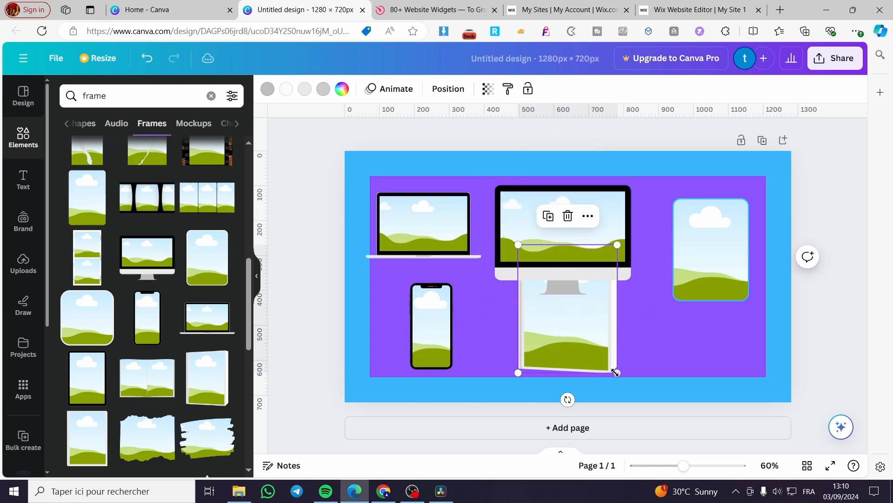
left_click_drag(615, 373, 641, 361)
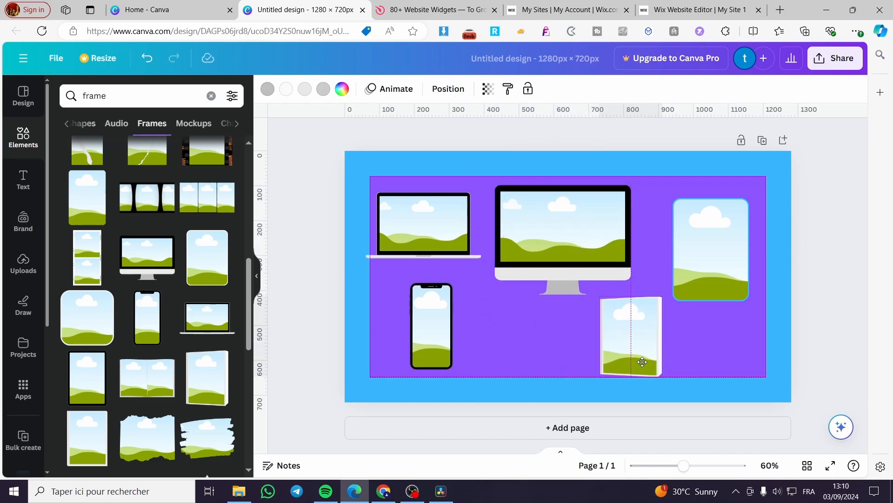
left_click_drag(442, 329, 506, 336)
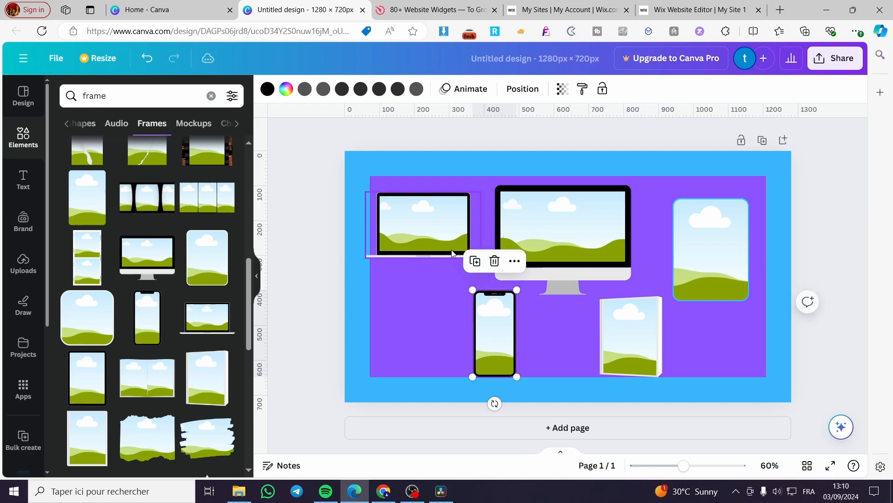
Lower the laptop frame slightly, nudge the rounded portrait frame up, and center the monitor frame horizontally on the page.
left_click_drag(428, 218, 440, 252)
left_click_drag(435, 248, 435, 242)
mouse_move(712, 250)
left_mouse_down()
mouse_move(702, 243)
mouse_move(713, 244)
left_mouse_up()
left_click(811, 289)
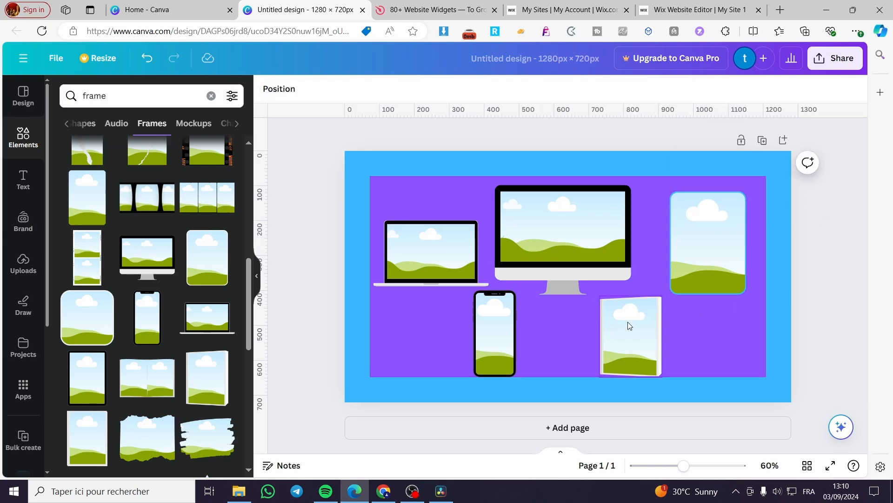
left_click_drag(568, 292, 572, 292)
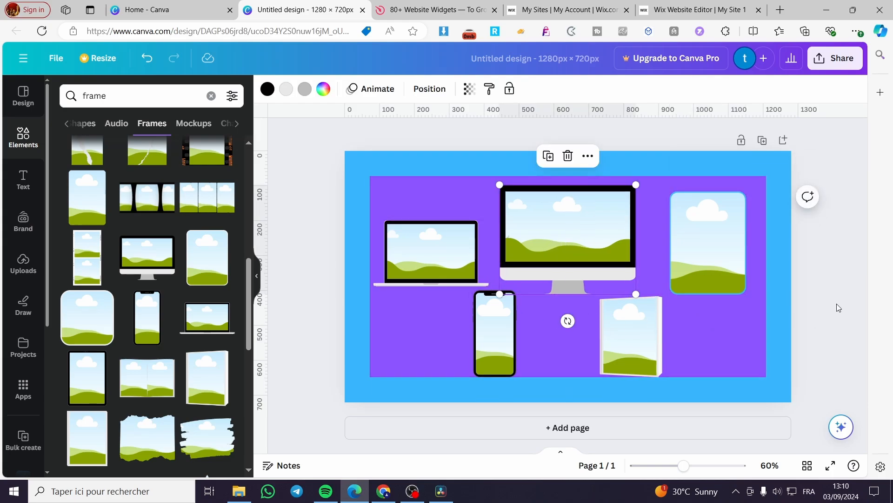
left_click(820, 343)
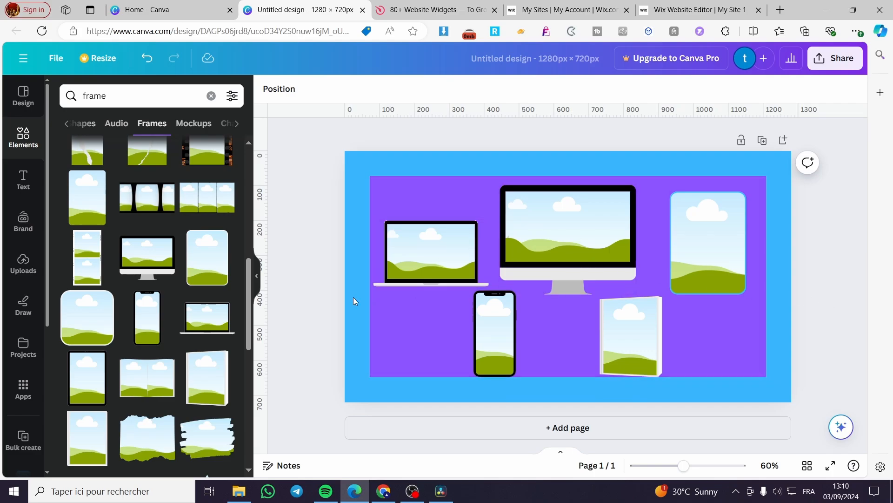
Fill the smartphone frame with the uploaded tall profile-page screenshot containing a grid of photos.
left_click(23, 258)
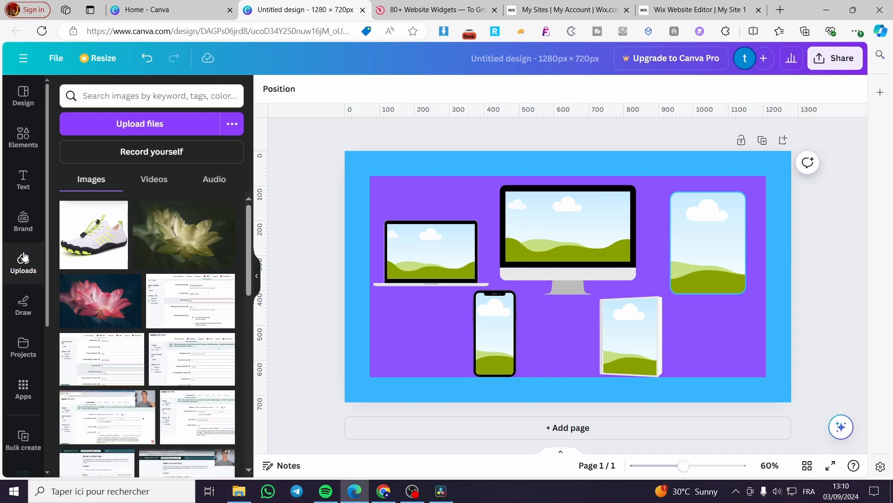
scroll(156, 312, "down", 5)
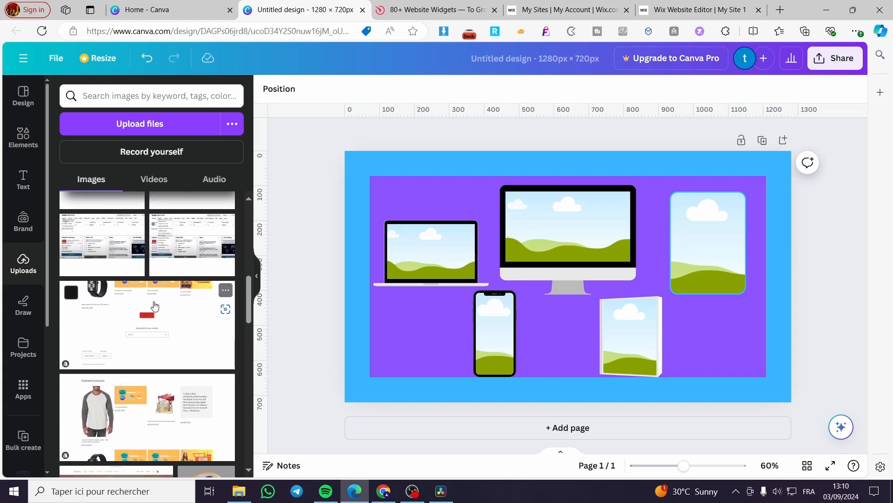
scroll(155, 305, "down", 3)
scroll(156, 300, "up", 2)
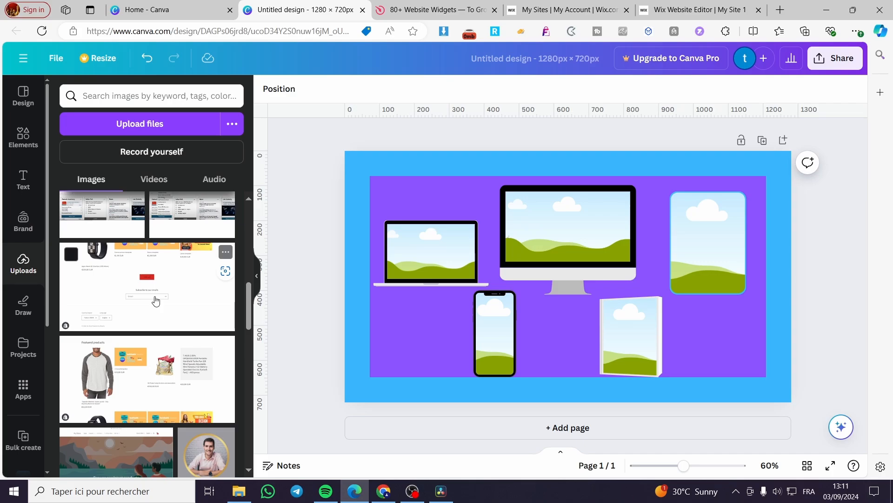
scroll(158, 330, "down", 4)
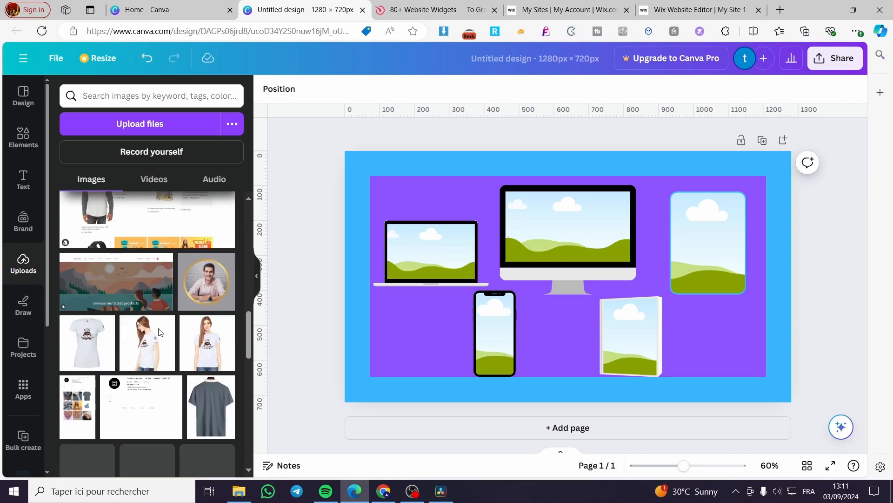
scroll(158, 330, "down", 3)
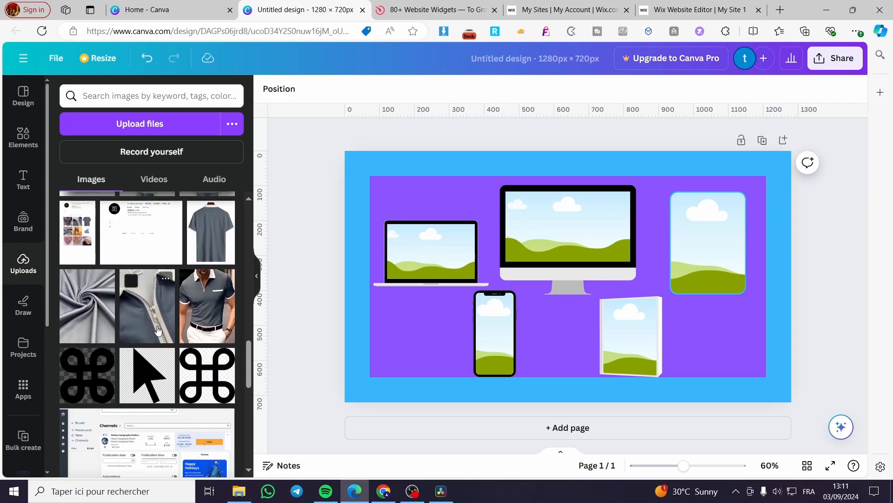
scroll(158, 331, "up", 1)
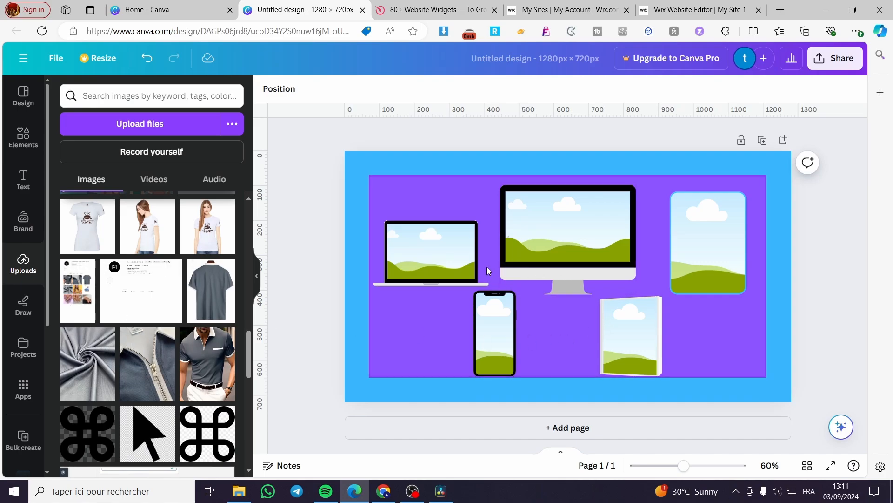
left_click(77, 289)
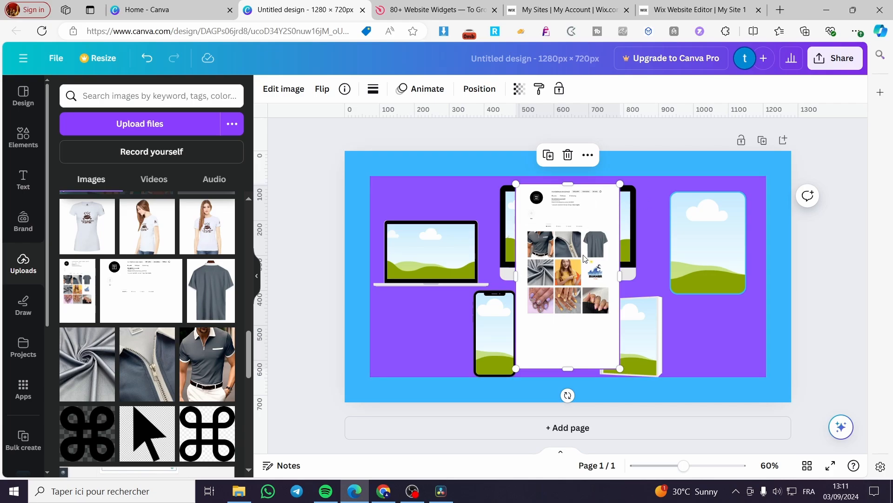
left_click_drag(580, 214, 495, 326)
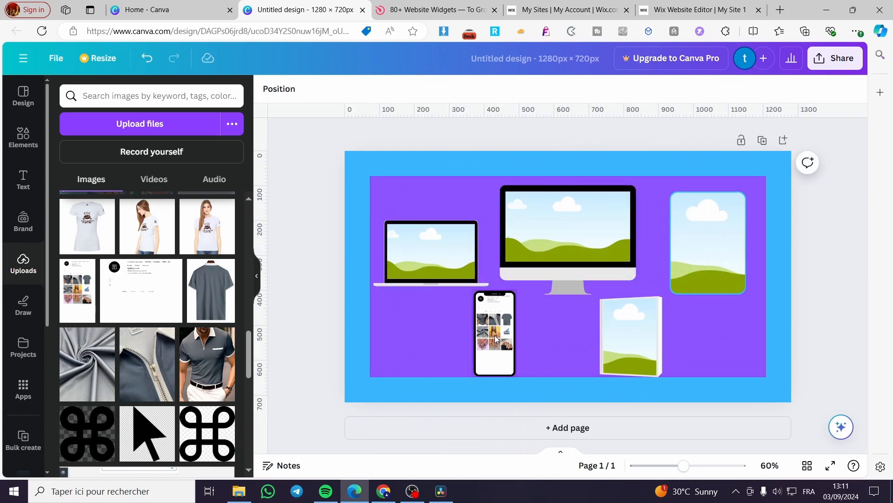
Check how the screenshot is cropped inside the smartphone frame, leaving its crop unchanged.
left_click(496, 339)
scroll(497, 333, "up", 5)
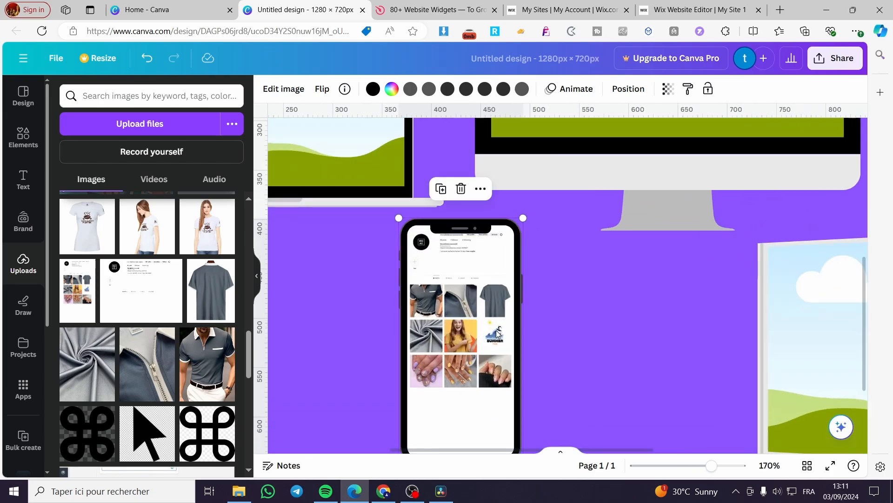
double_click(476, 303)
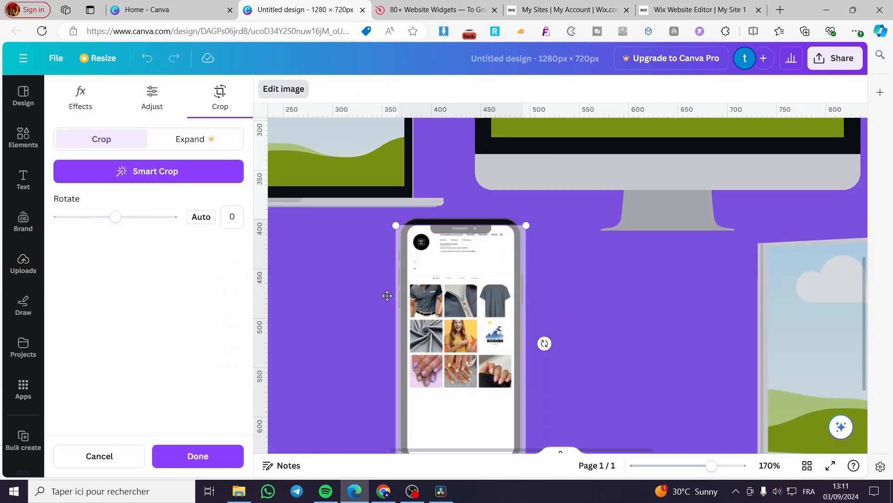
scroll(541, 300, "down", 3)
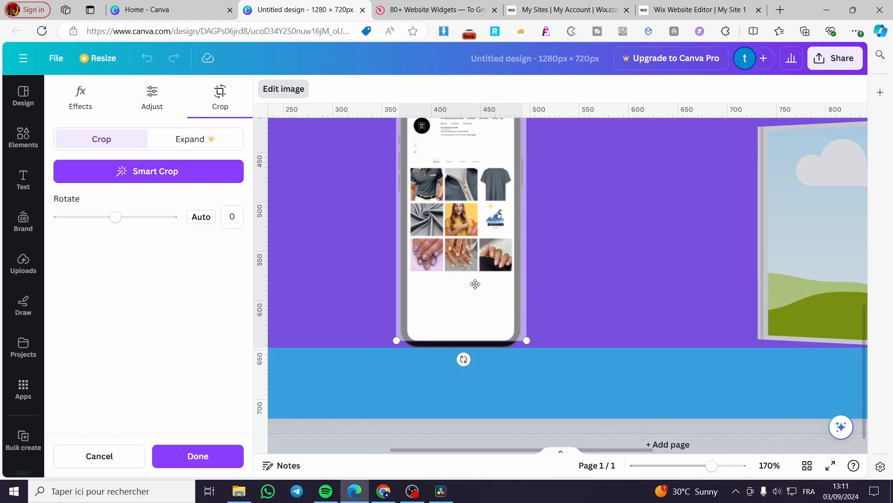
scroll(472, 278, "up", 2)
left_click(564, 231)
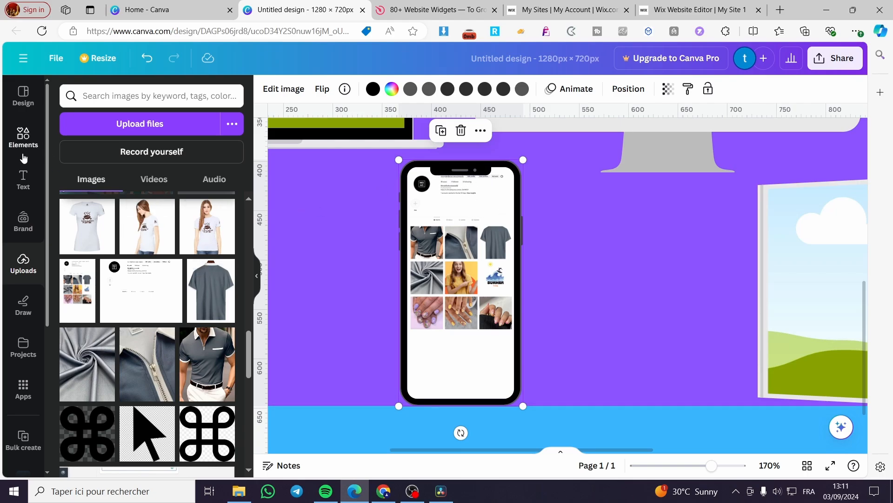
Browse the frame collection for other available frame shapes.
left_click(23, 136)
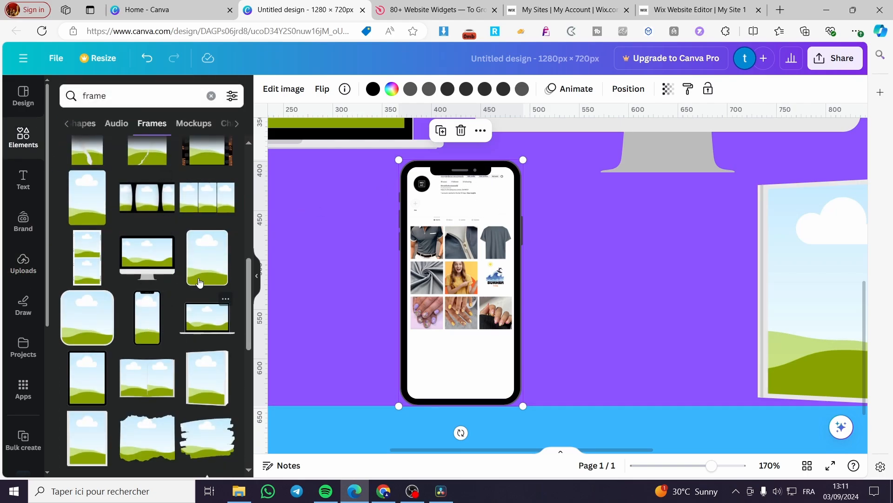
scroll(177, 263, "down", 5)
scroll(177, 263, "up", 8)
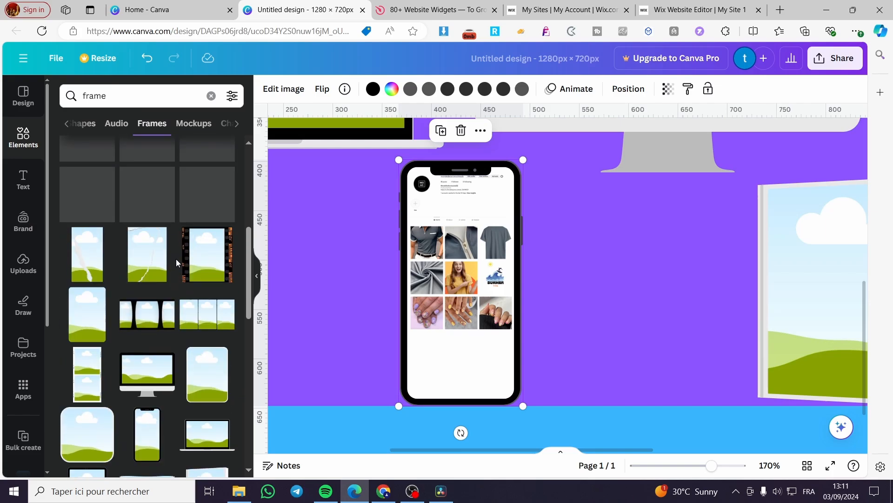
scroll(223, 290, "down", 2)
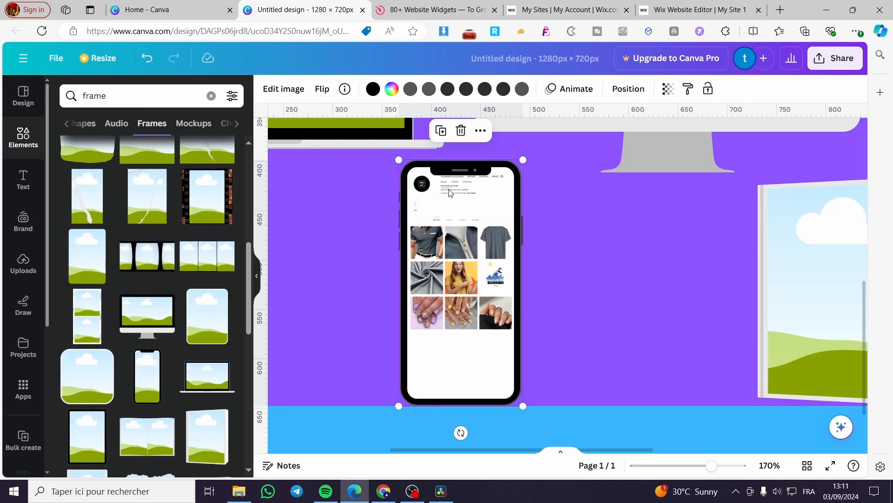
scroll(94, 303, "down", 10)
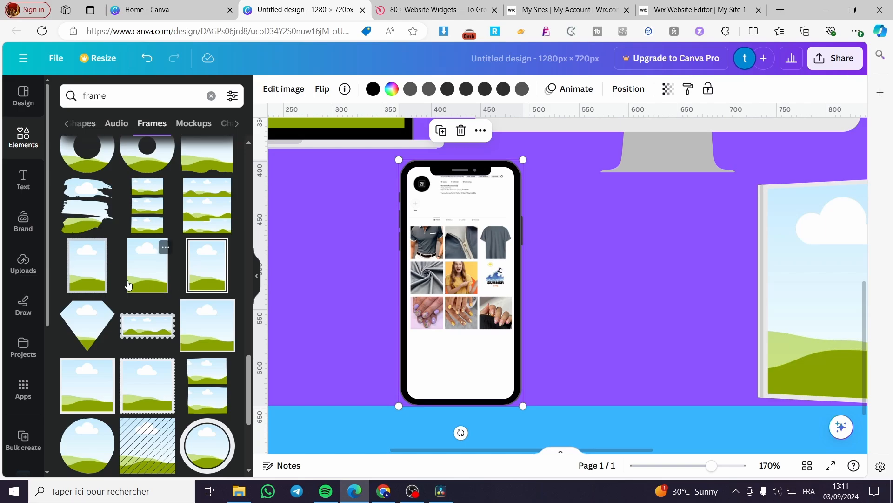
Return to the uploaded images and delete the screenshot from the smartphone frame, keeping the frame itself.
left_click(23, 263)
scroll(519, 305, "up", 2)
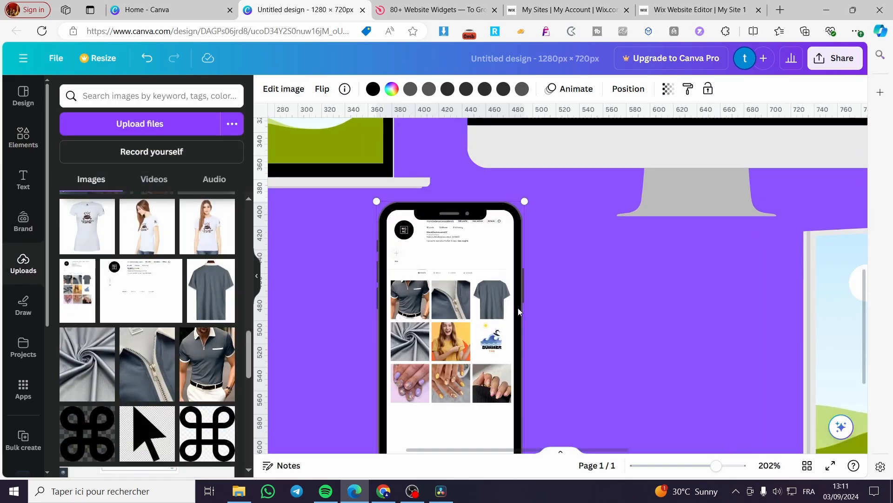
scroll(511, 306, "down", 4)
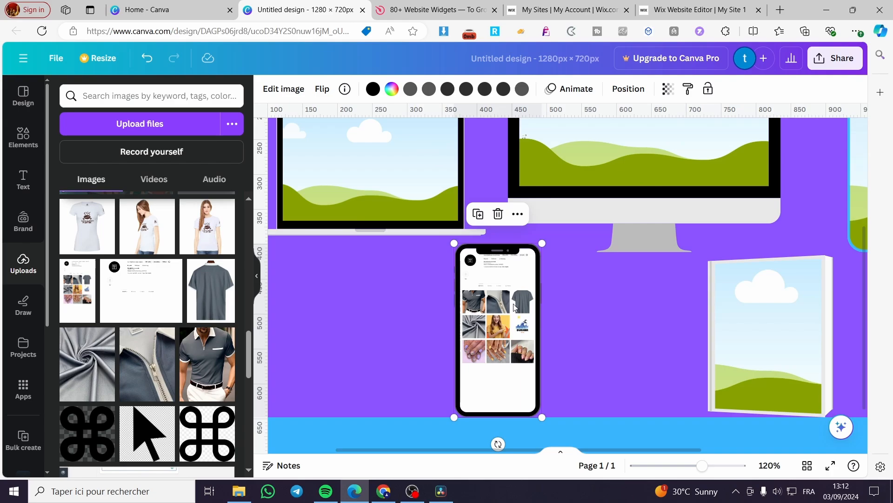
left_click(498, 214)
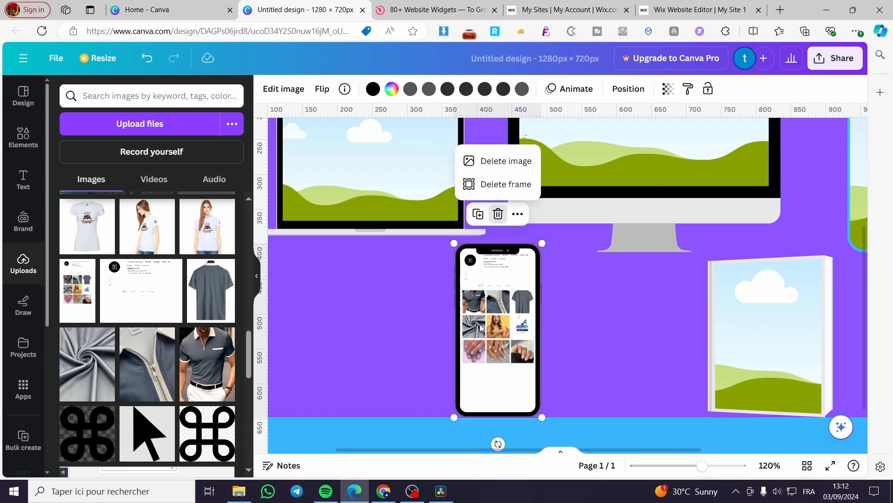
left_click(521, 163)
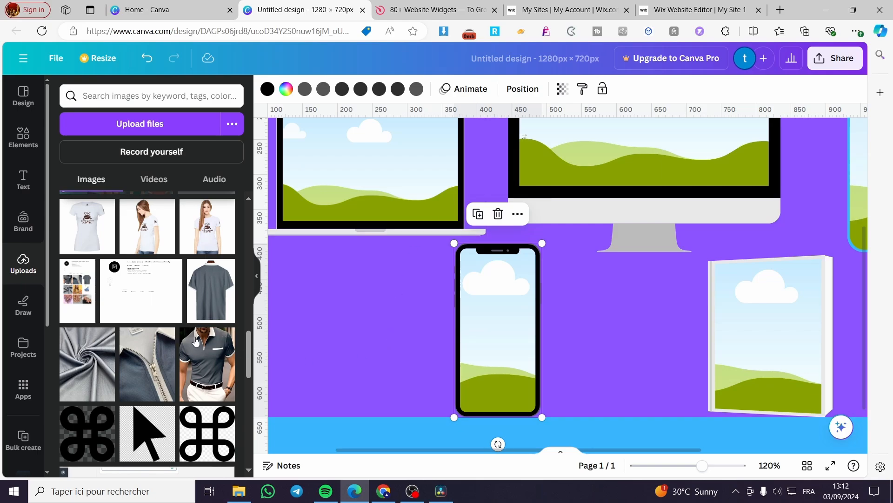
Fill the desktop monitor frame with the uploaded "Featured products" screenshot and the laptop frame with the "Browse our latest products" store banner.
scroll(184, 312, "down", 8)
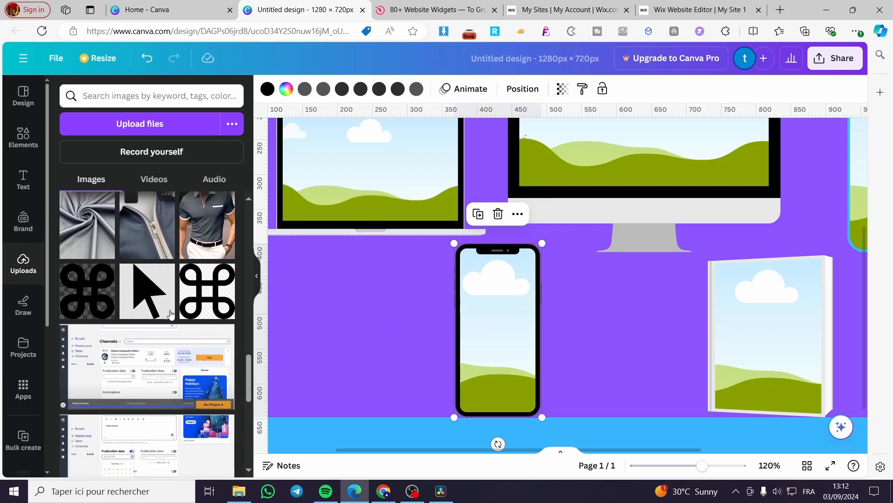
scroll(172, 314, "up", 1)
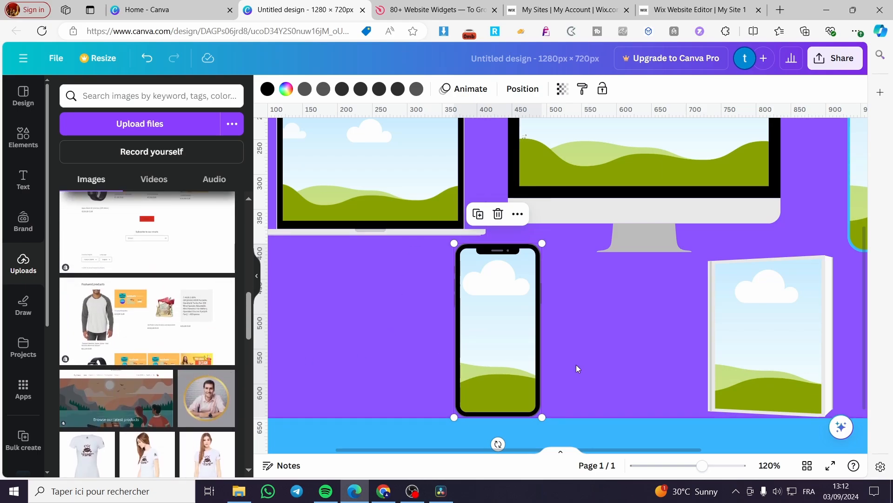
scroll(576, 364, "up", 1)
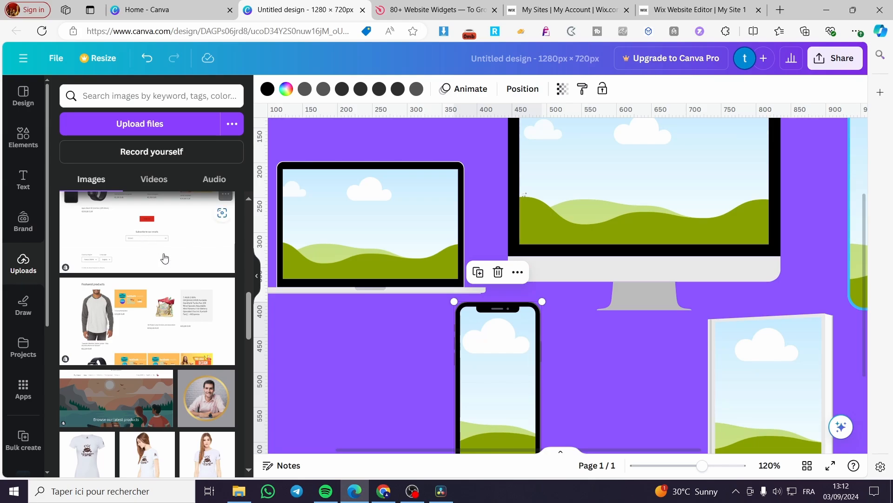
scroll(168, 280, "up", 2)
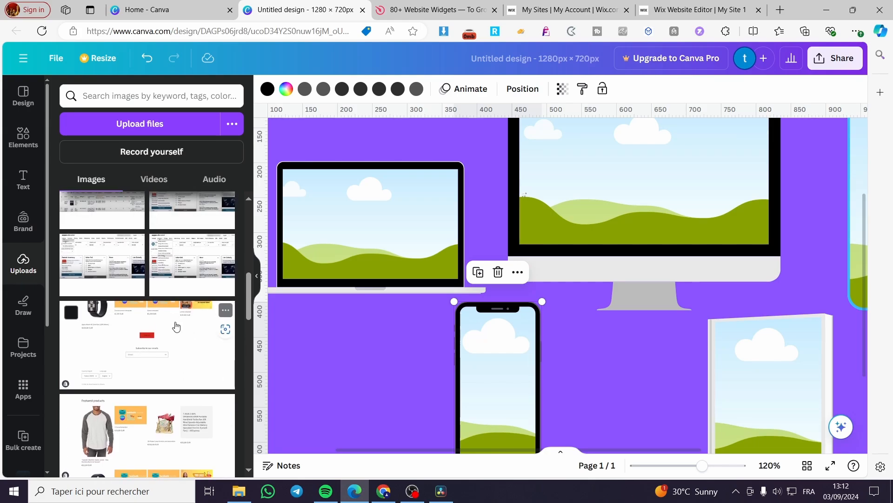
scroll(176, 326, "down", 2)
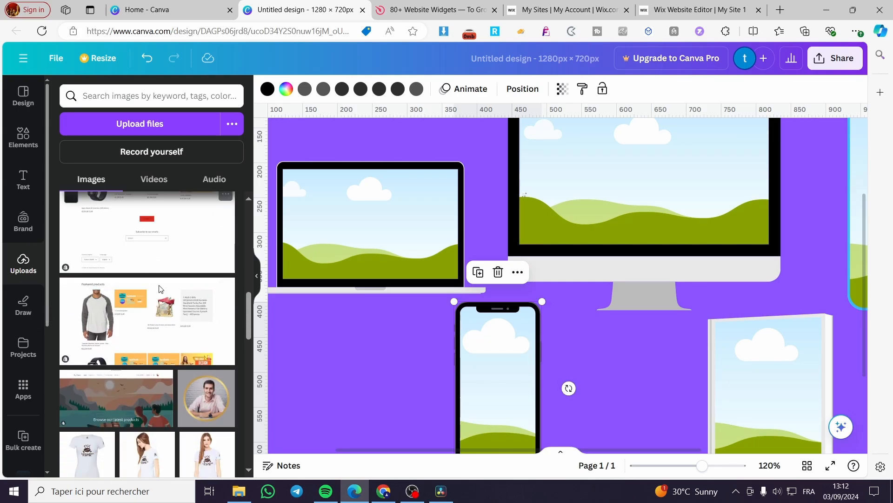
left_click_drag(159, 289, 651, 182)
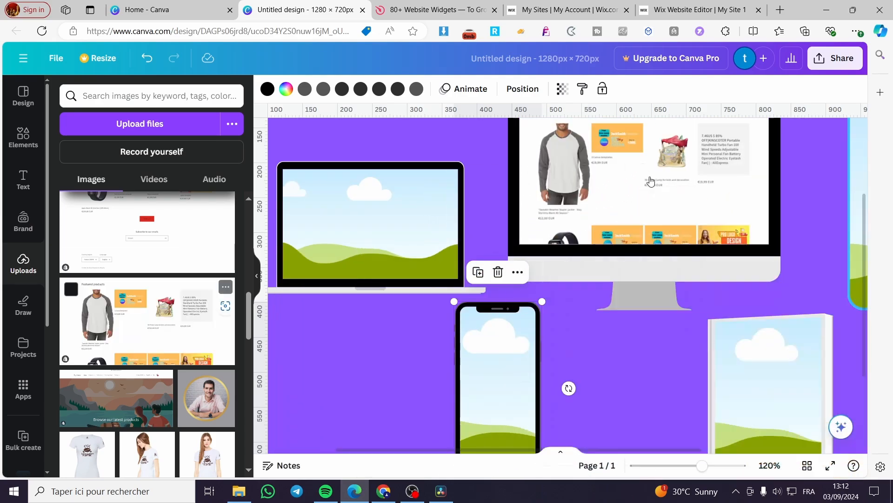
scroll(651, 181, "up", 2)
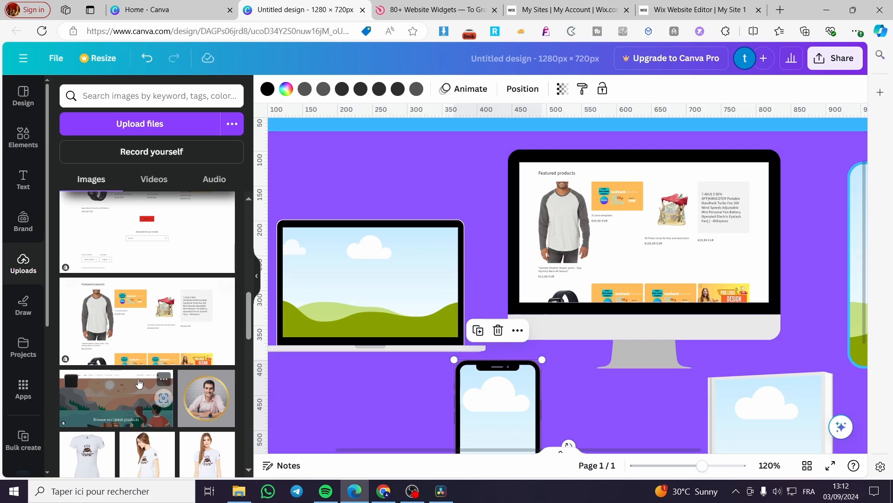
left_click_drag(140, 387, 309, 283)
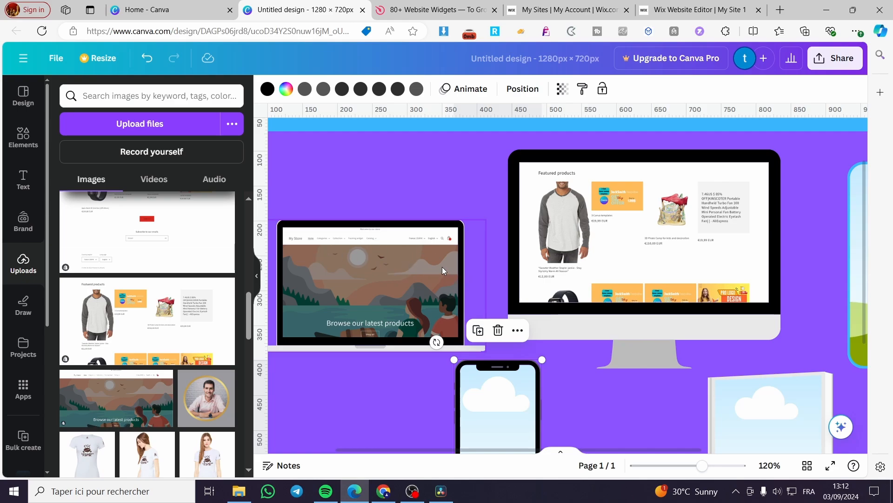
Fill the rounded frame with the uploaded Tote store screenshot showing the rosemary mint oil bottle, and check its crop.
scroll(619, 362, "down", 5)
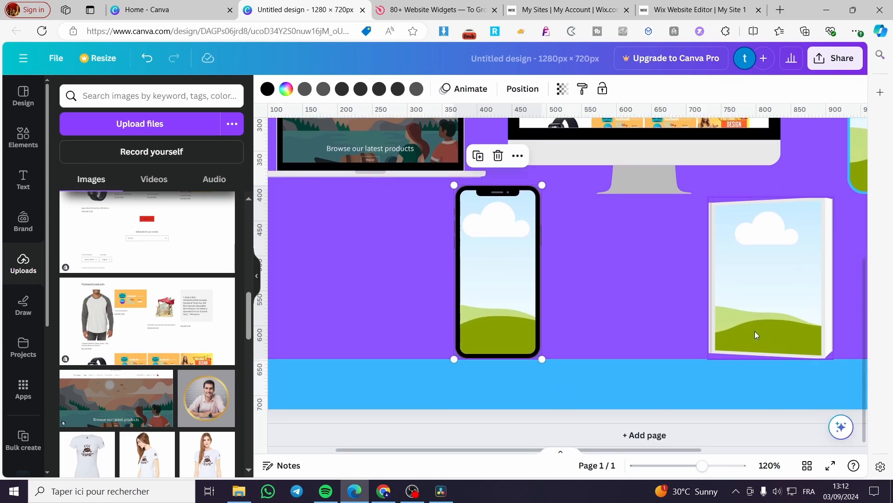
scroll(626, 359, "right", 5)
scroll(627, 359, "up", 5)
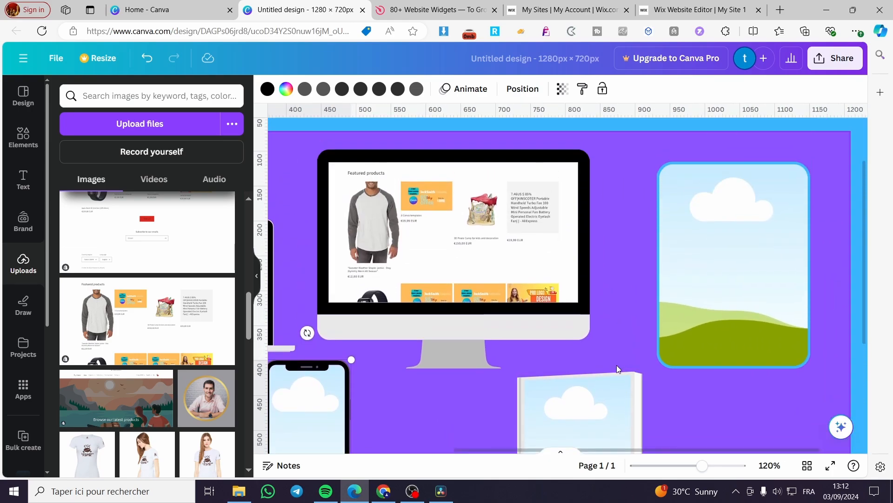
scroll(173, 363, "down", 3)
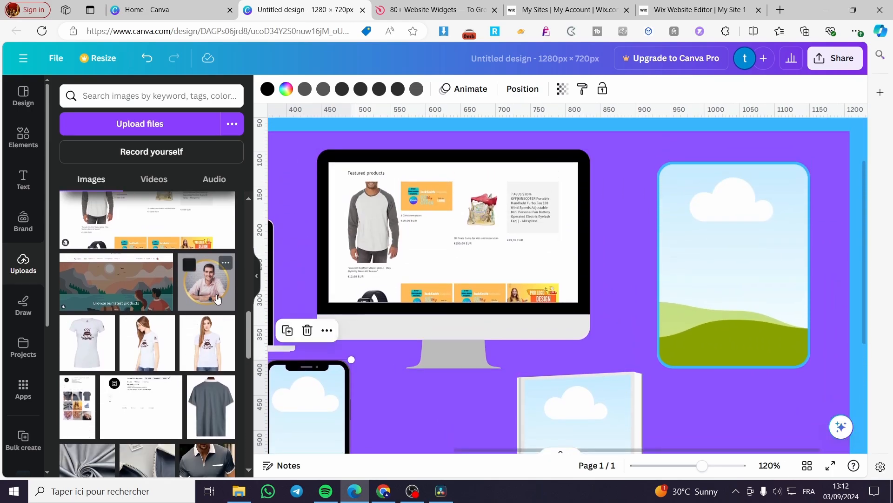
scroll(197, 304, "down", 10)
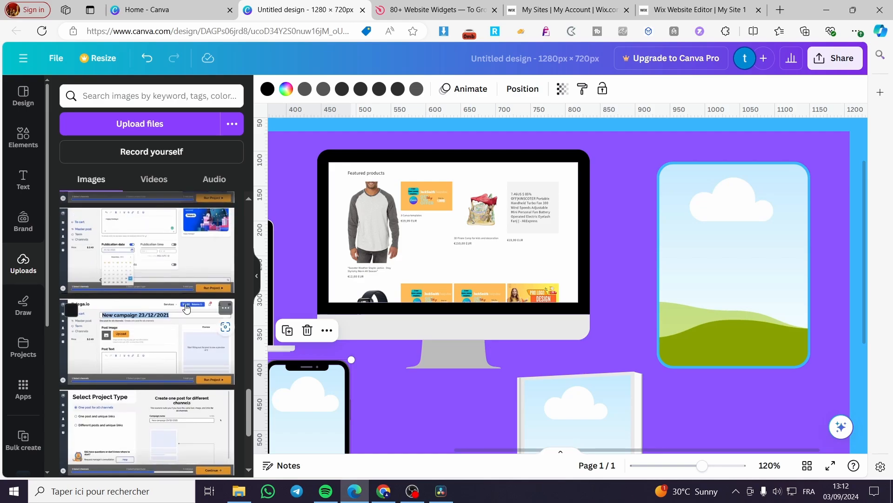
scroll(186, 309, "up", 10)
scroll(186, 334, "down", 11)
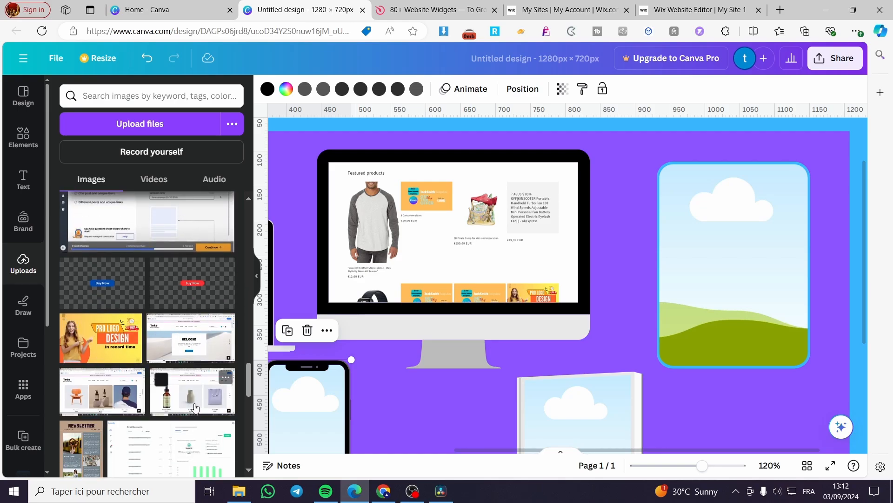
left_click_drag(192, 404, 832, 266)
double_click(683, 239)
left_click(798, 423)
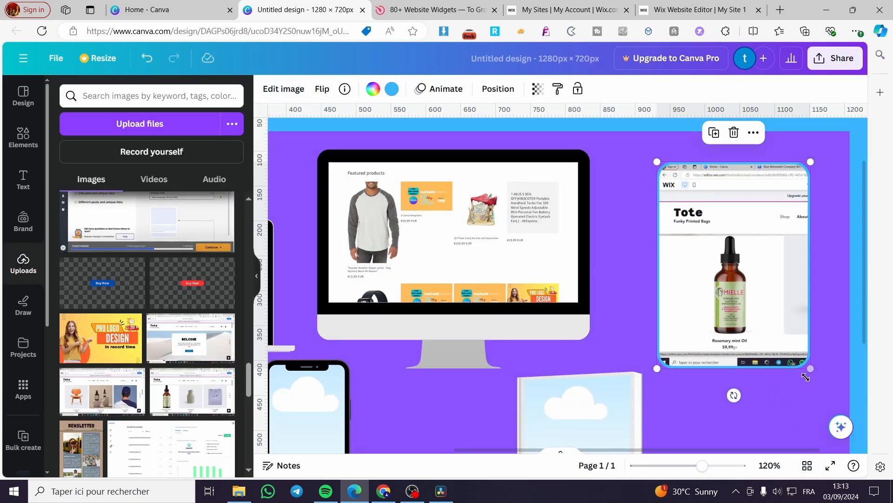
left_click(608, 283)
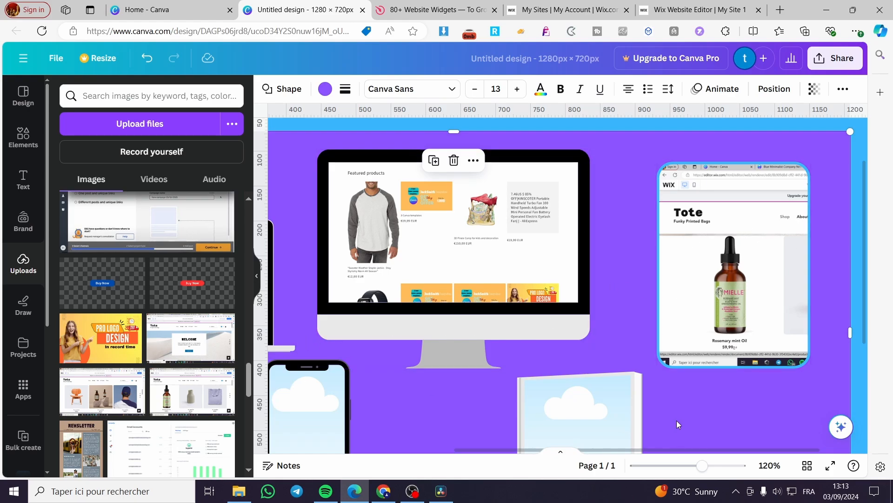
Fill the book frame with the uploaded pirates coloring book cover.
scroll(580, 344, "down", 3)
scroll(132, 326, "down", 10)
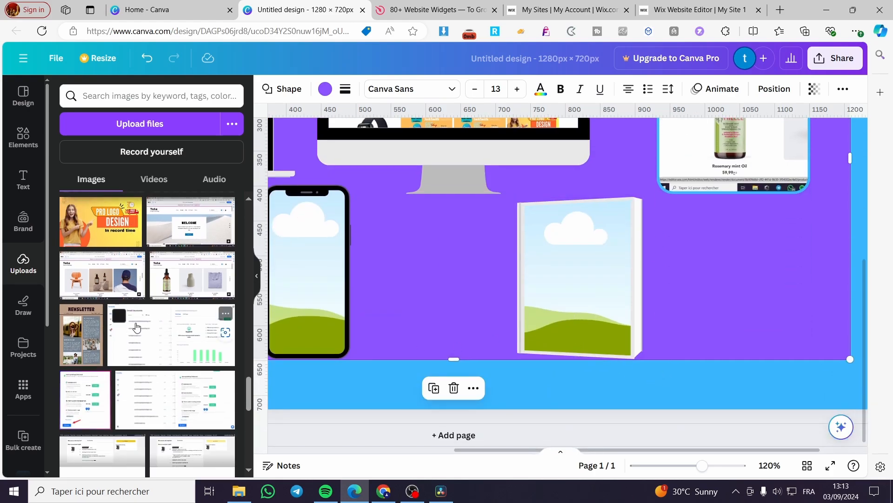
scroll(212, 360, "down", 1)
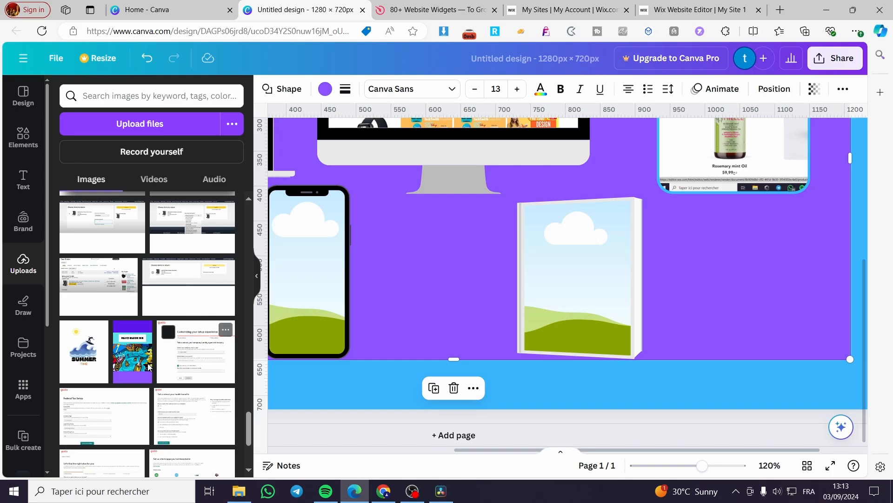
left_click(133, 352)
left_click_drag(499, 250, 591, 321)
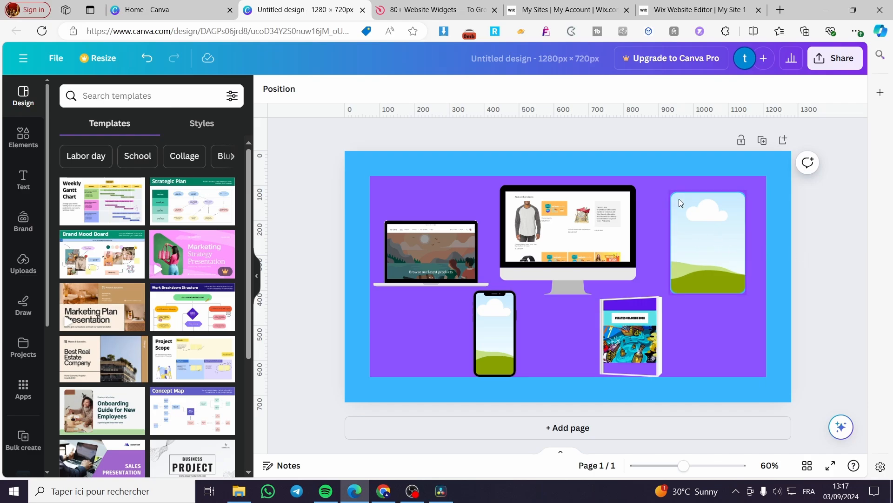
Remove the coloring book cover and delete the empty book frame from the design.
left_click(713, 244)
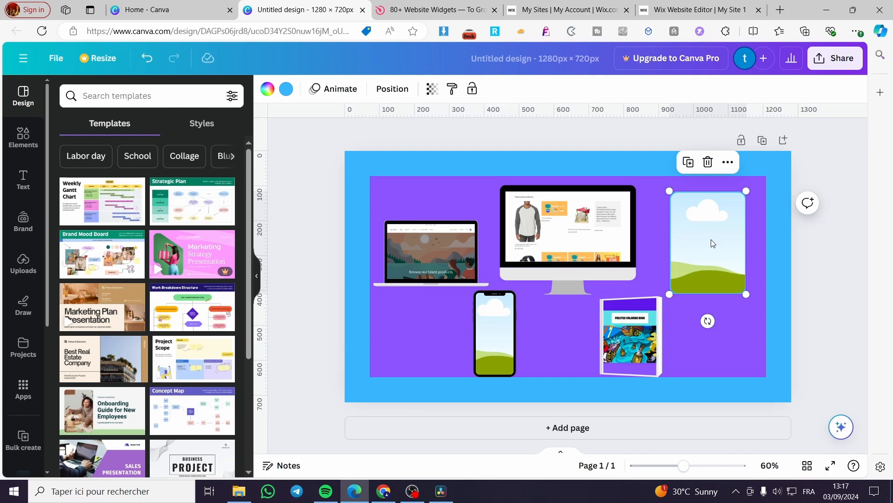
left_click(621, 320)
key("Delete")
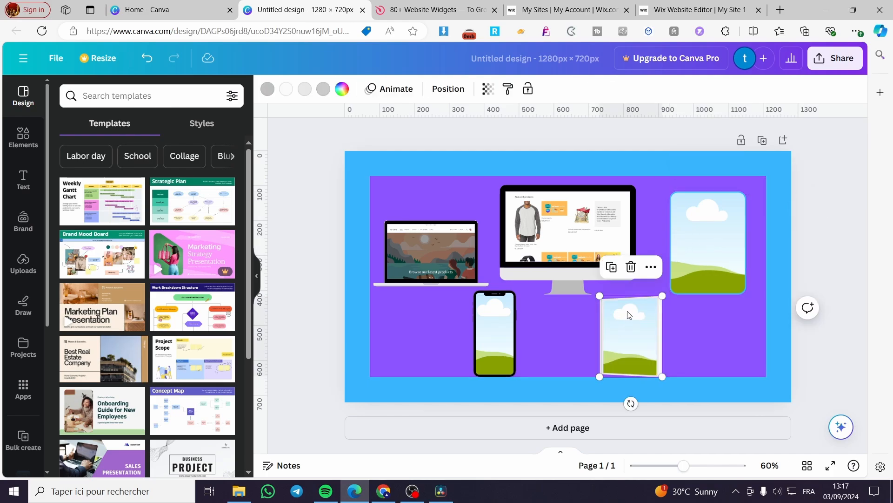
key("Delete")
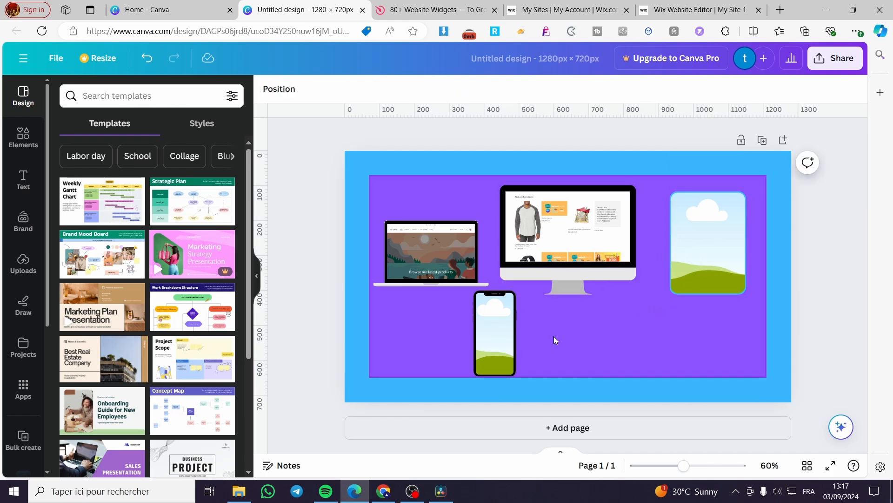
Shrink the rounded frame, move it to the lower right of the purple rectangle, and nudge the monitor slightly right and down.
left_click_drag(719, 241, 697, 317)
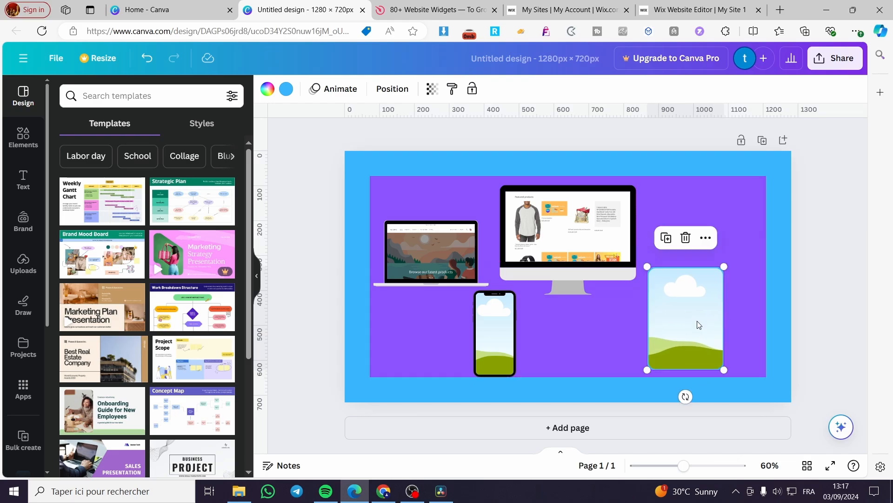
left_click_drag(724, 369, 696, 332)
left_click_drag(679, 305, 672, 342)
mouse_move(604, 255)
left_mouse_down()
mouse_move(656, 255)
mouse_move(613, 259)
left_mouse_up()
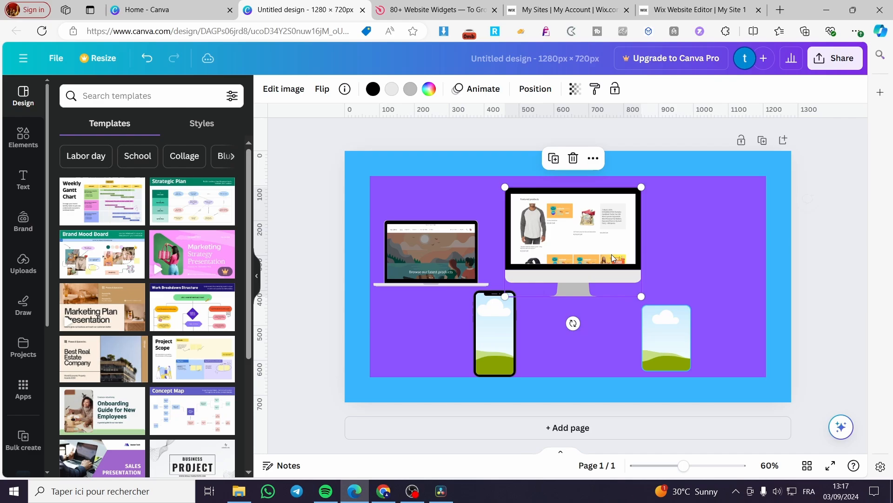
Place the laptop directly below the monitor and enlarge the smartphone frame in the space left of the monitor.
left_click(455, 270)
left_click_drag(491, 339, 463, 336)
left_click_drag(434, 234, 575, 319)
mouse_move(474, 304)
left_mouse_down()
mouse_move(448, 250)
mouse_move(483, 355)
mouse_move(462, 301)
left_mouse_up()
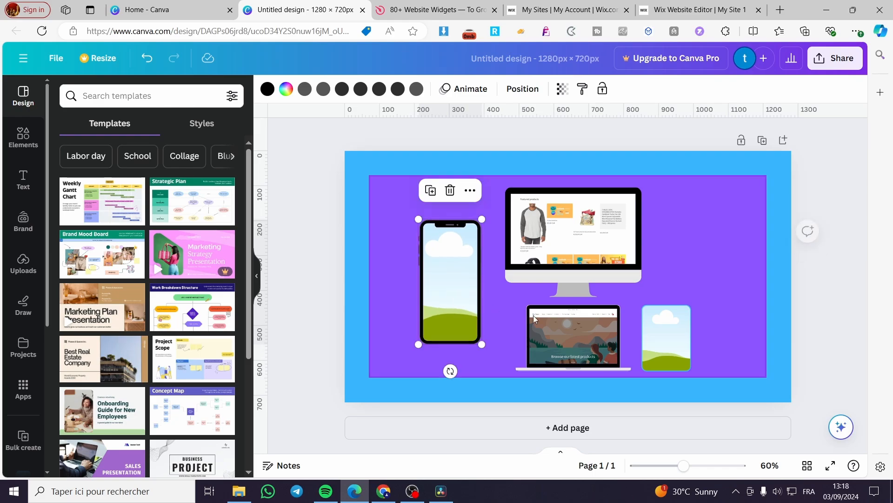
Enlarge the rounded frame on the monitor's right side, then enlarge the monitor and re-center it between the two side frames.
left_click(677, 343)
left_click_drag(692, 303, 712, 272)
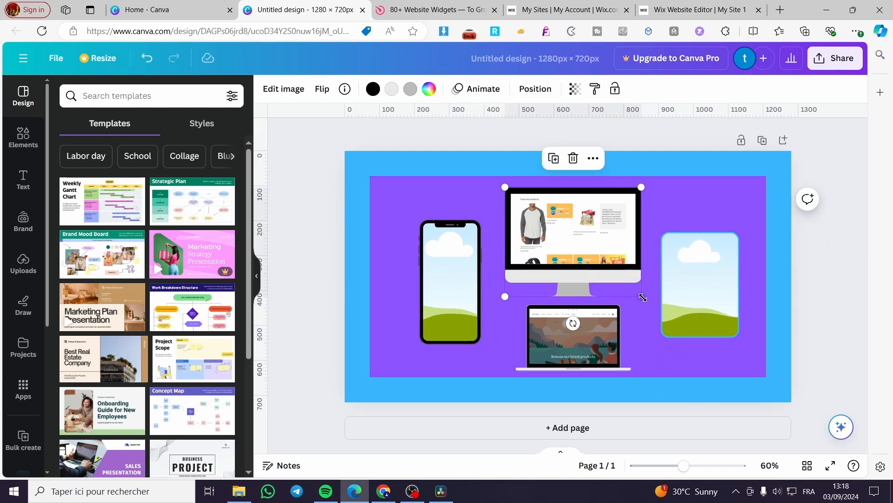
left_click_drag(642, 297, 661, 312)
left_click_drag(616, 275, 605, 275)
Adjust the laptop's size, shift the monitor slightly upward, and center the laptop beneath the monitor's stand.
left_click(604, 336)
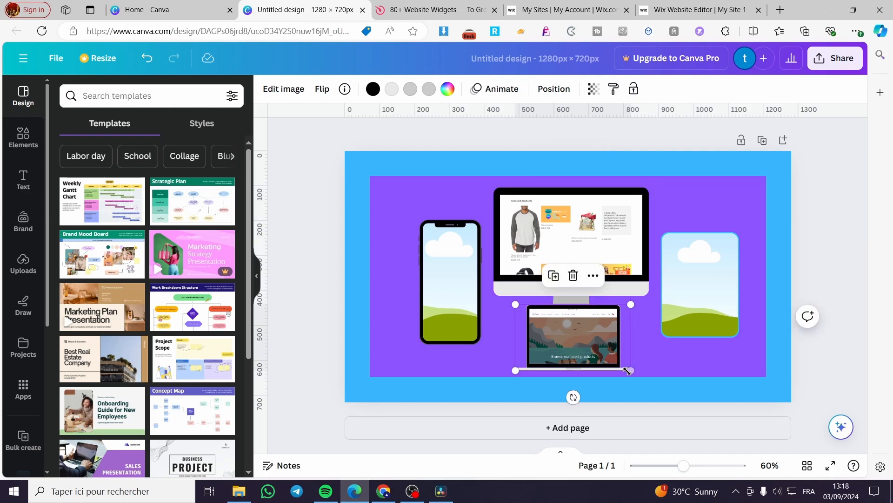
left_click_drag(629, 370, 606, 358)
mouse_move(591, 255)
left_mouse_down()
mouse_move(589, 238)
mouse_move(590, 248)
left_mouse_up()
left_click_drag(594, 336, 589, 328)
left_click(835, 222)
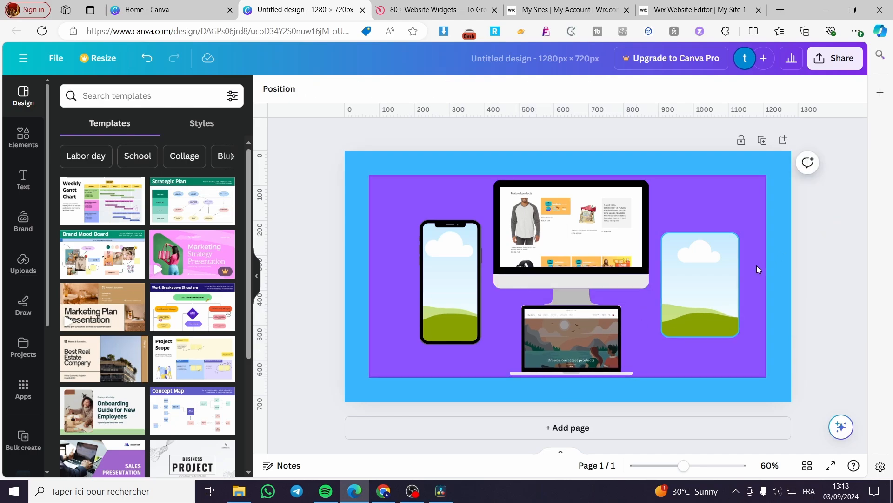
Delete the images inside the laptop and monitor frames, keeping both frames.
left_click(566, 351)
key("Delete")
left_click(586, 240)
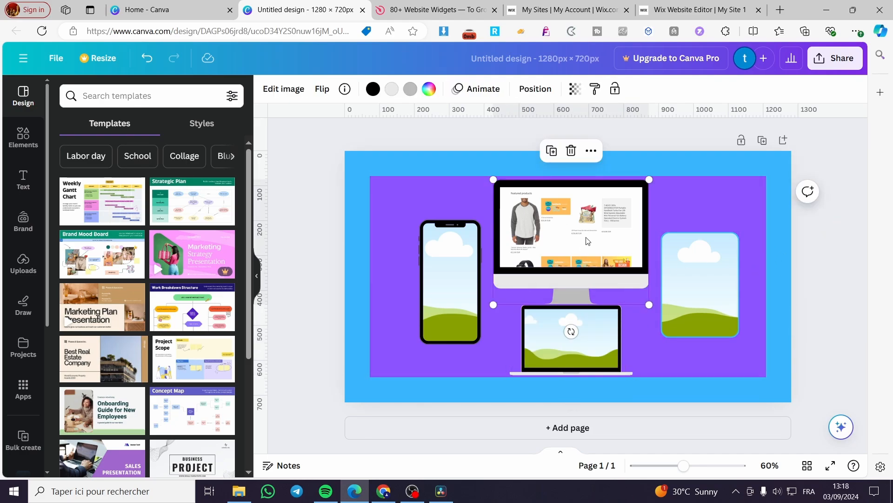
key("Delete")
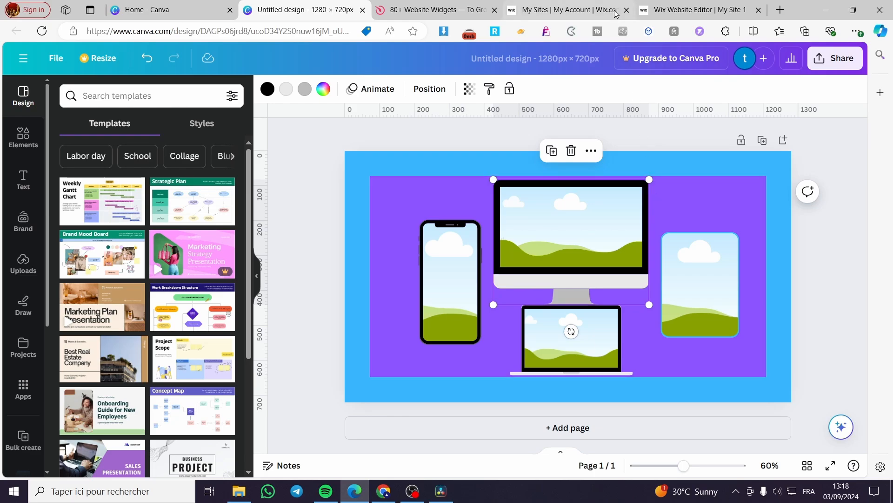
Switch to the Wix preview of the Casies home page, capture the screen and paste the screenshot into Paint.
mouse_move(613, 10)
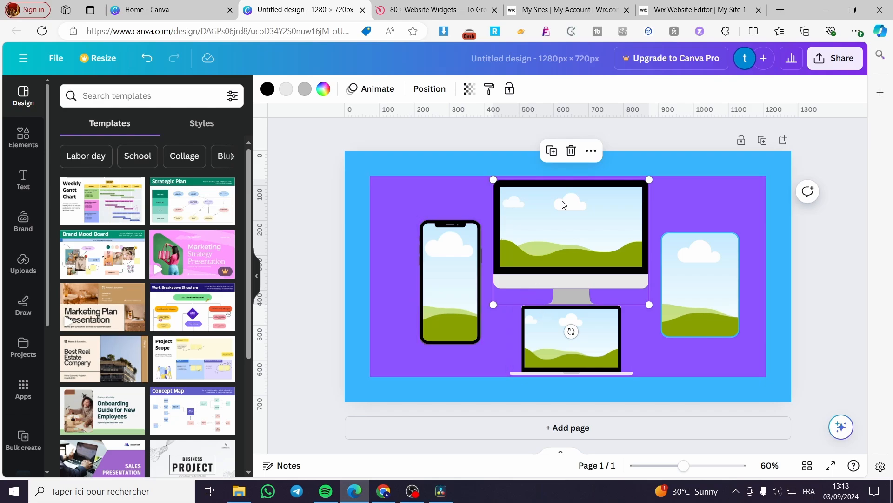
left_click(657, 4)
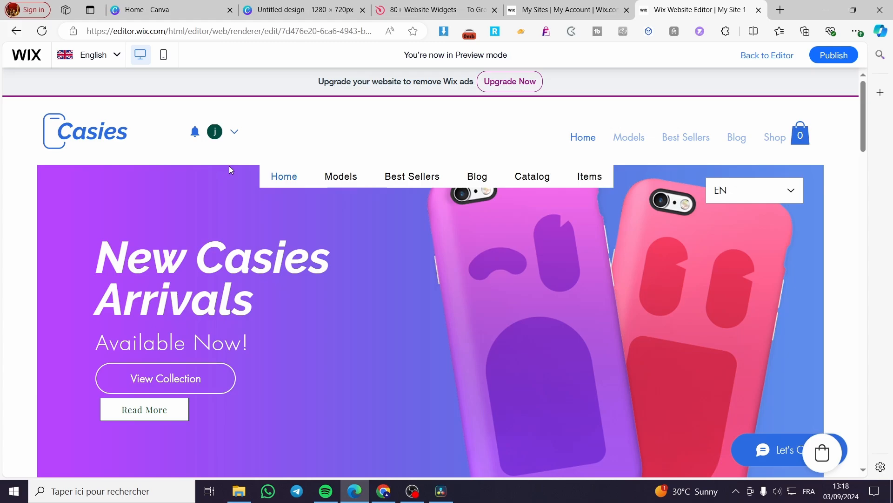
mouse_move(347, 183)
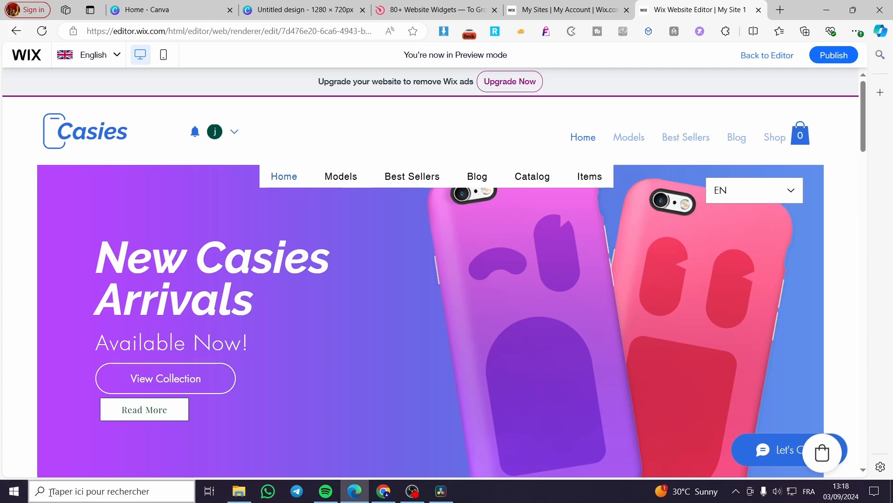
left_click(36, 493)
type("aint")
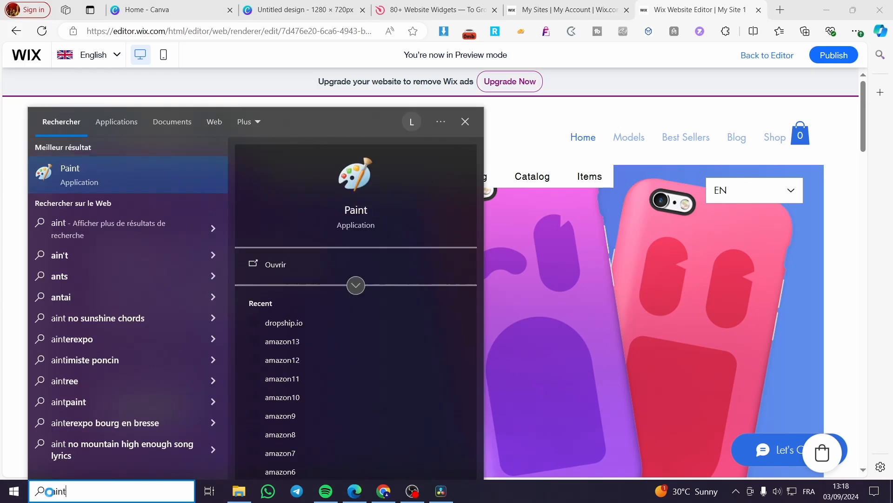
key("Return")
key("ctrl+v")
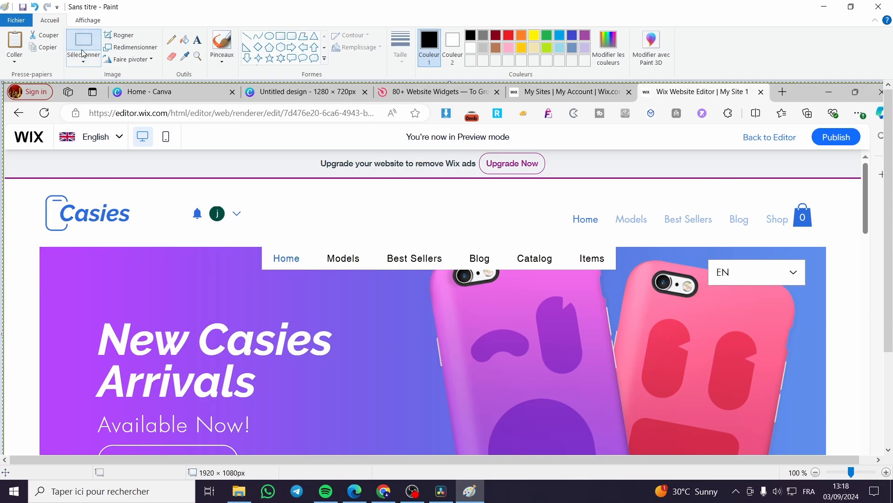
scroll(39, 215, "down", 1)
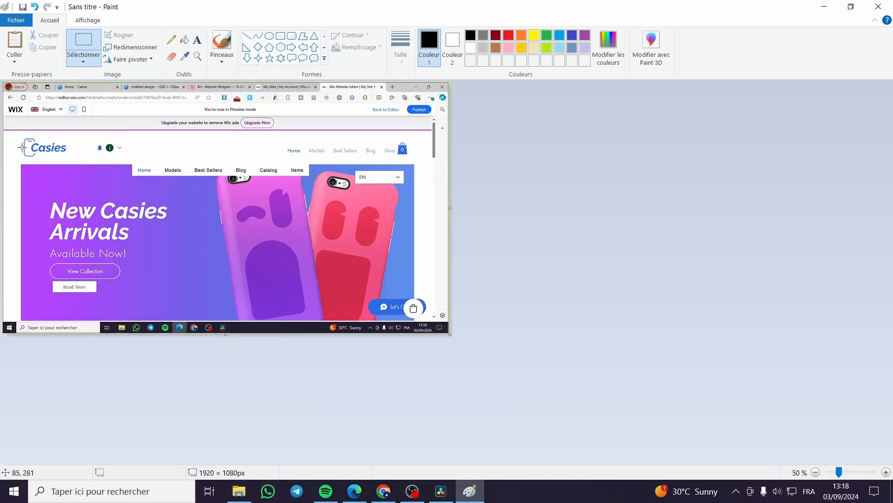
Copy the web page area of the screenshot, about 1863 × 815 px, and paste it into a new Paint image, discarding the old one.
left_click_drag(3, 132, 383, 231)
left_click_drag(436, 320, 435, 319)
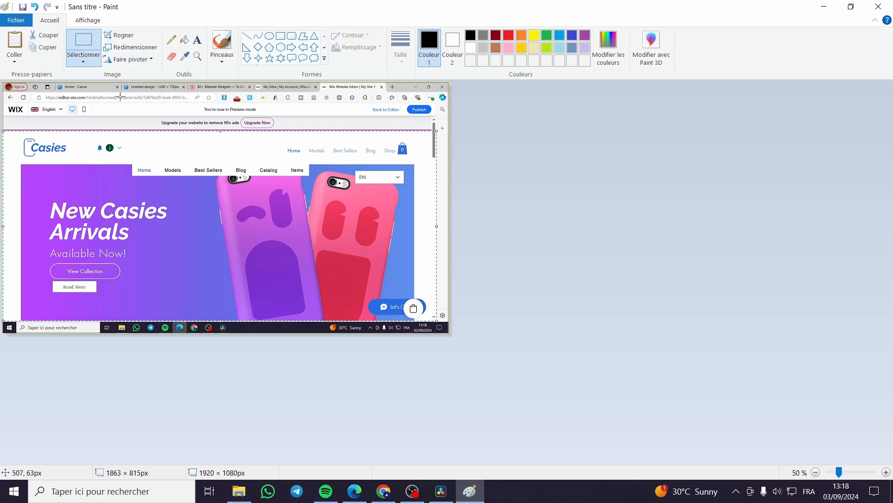
left_click(10, 21)
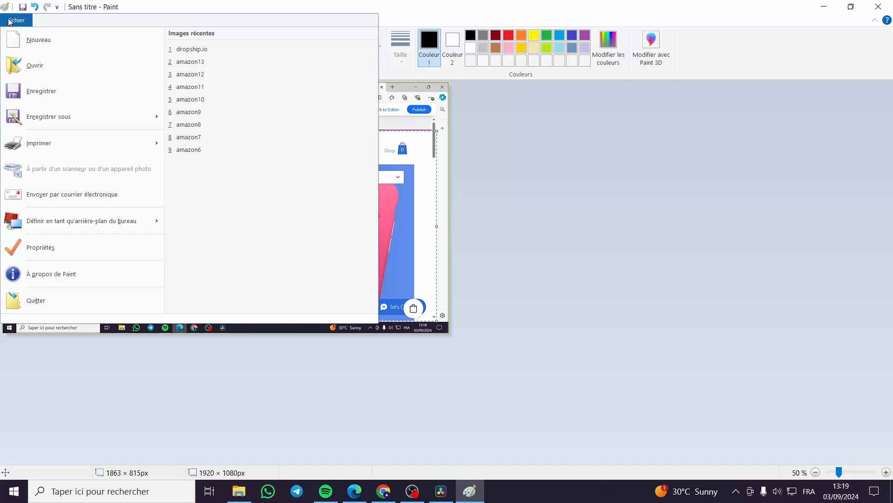
left_click(39, 39)
left_click(443, 254)
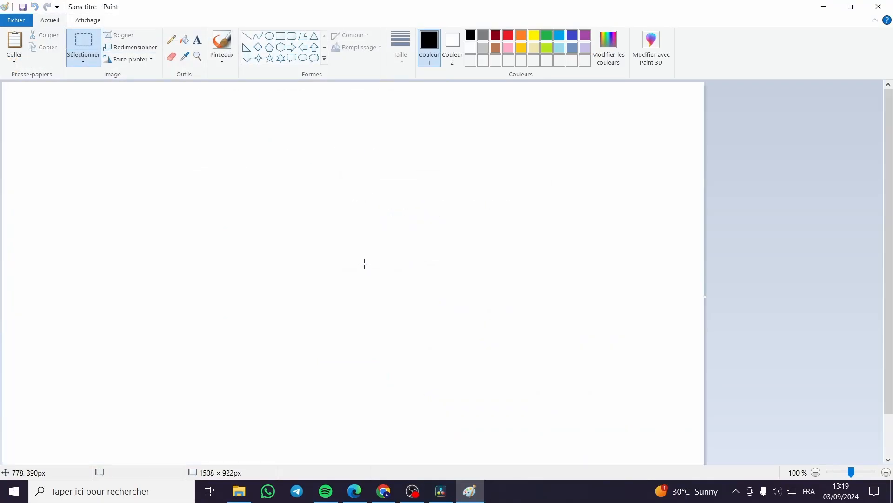
key("ctrl+v")
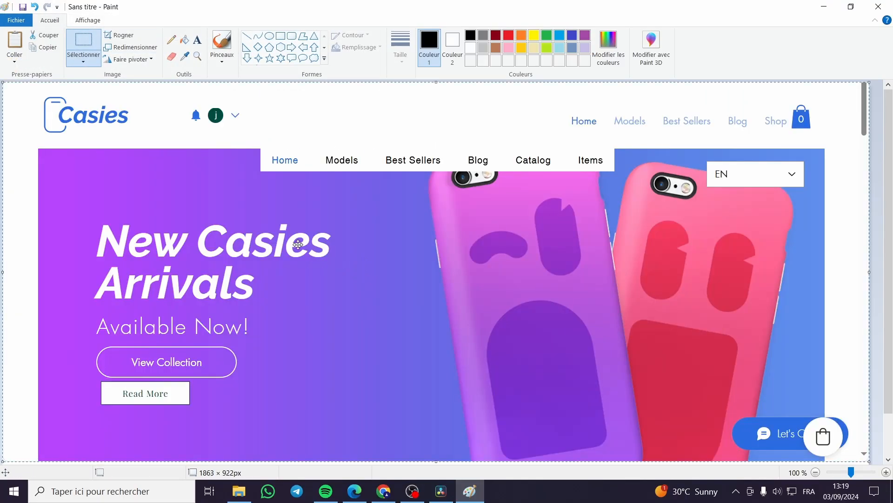
Switch to the Canva design, paste the cropped Casies home page screenshot onto the page and show the uploaded images.
left_click(354, 491)
left_click(314, 18)
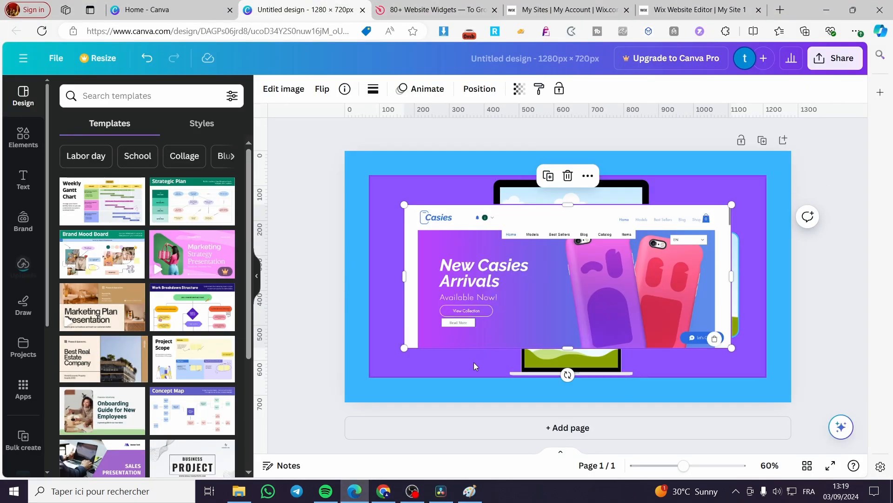
key("ctrl+v")
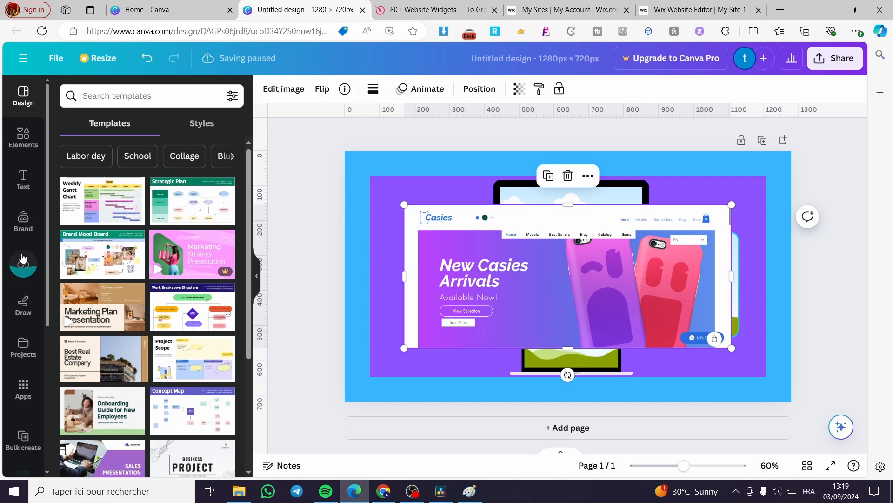
left_click(29, 272)
Place the home page screenshot in the monitor frame and shift it so the Casies logo shows fully at the screen's left edge.
left_click_drag(592, 280, 589, 231)
double_click(588, 223)
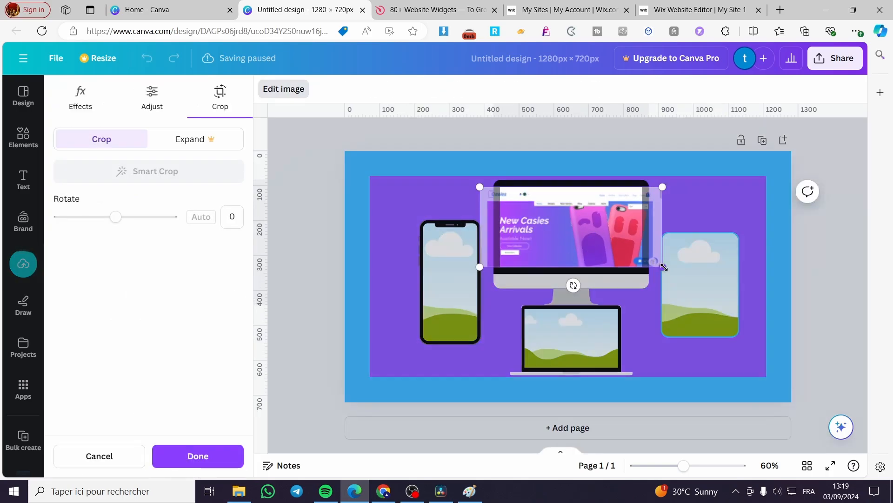
left_click_drag(588, 226, 600, 232)
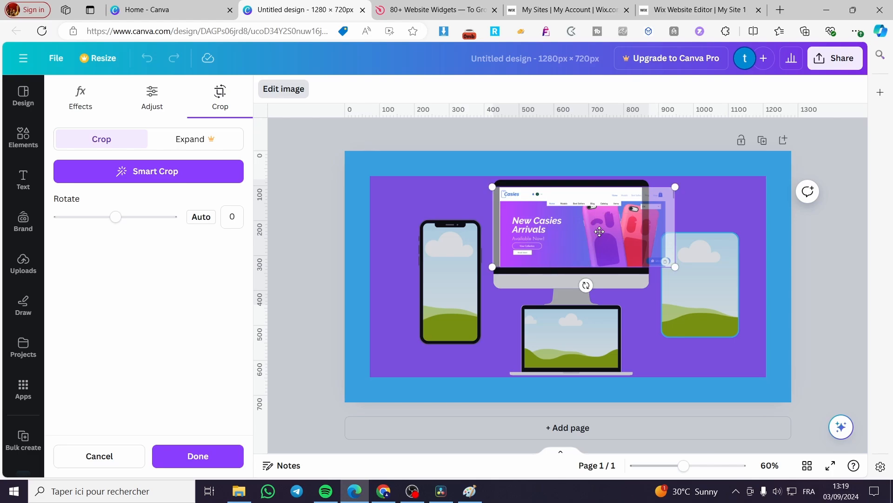
left_click(832, 253)
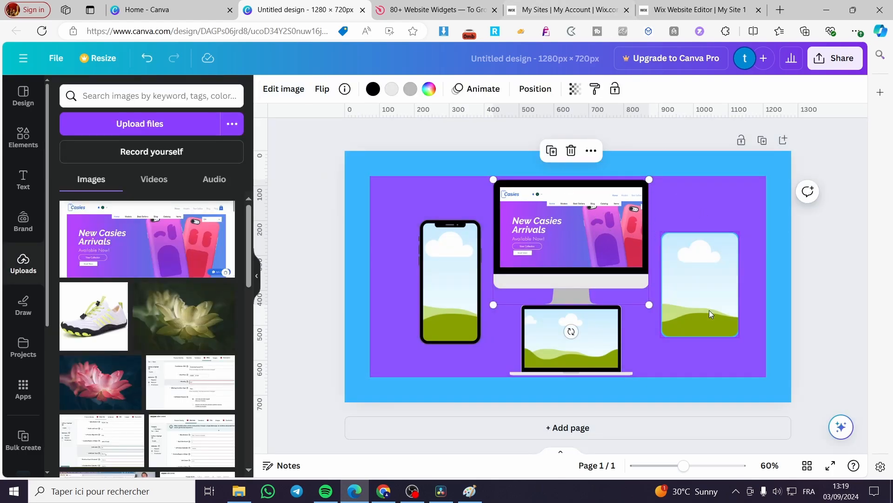
Switch to Paint, trim the home page image's right edge to a width of 1806 px, and return to Canva.
left_click(469, 491)
scroll(782, 272, "down", 2)
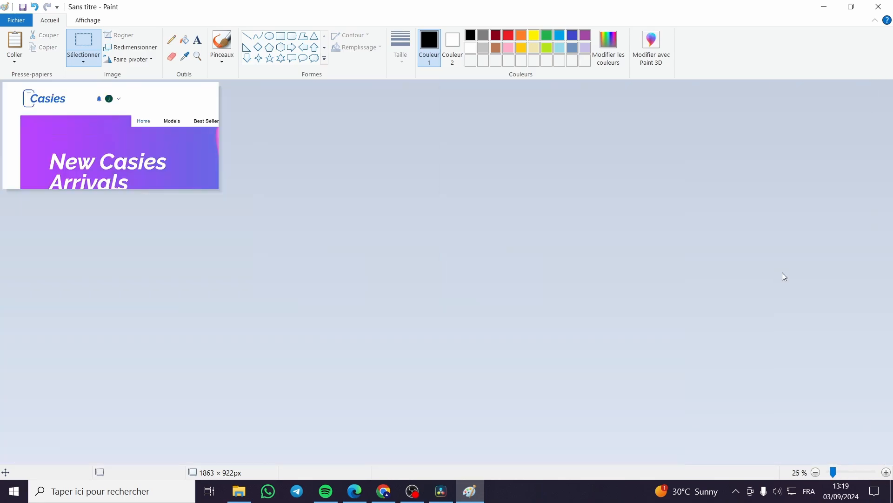
scroll(719, 274, "up", 1)
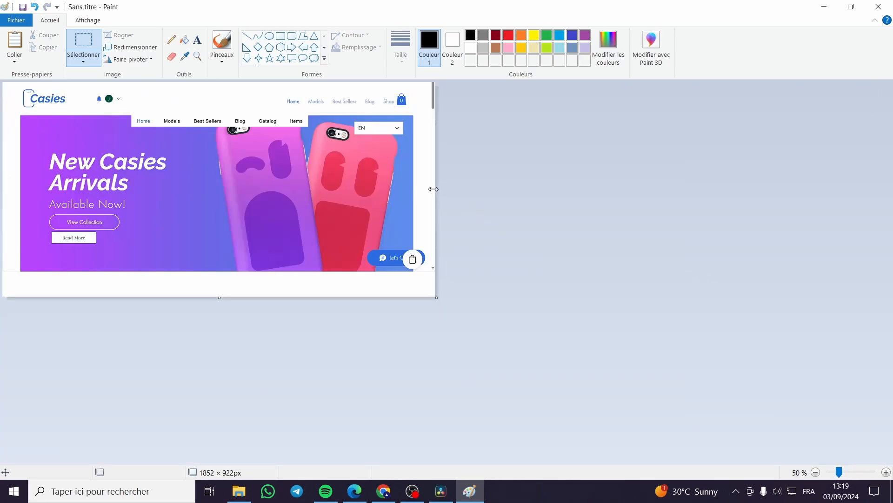
left_click_drag(433, 189, 423, 189)
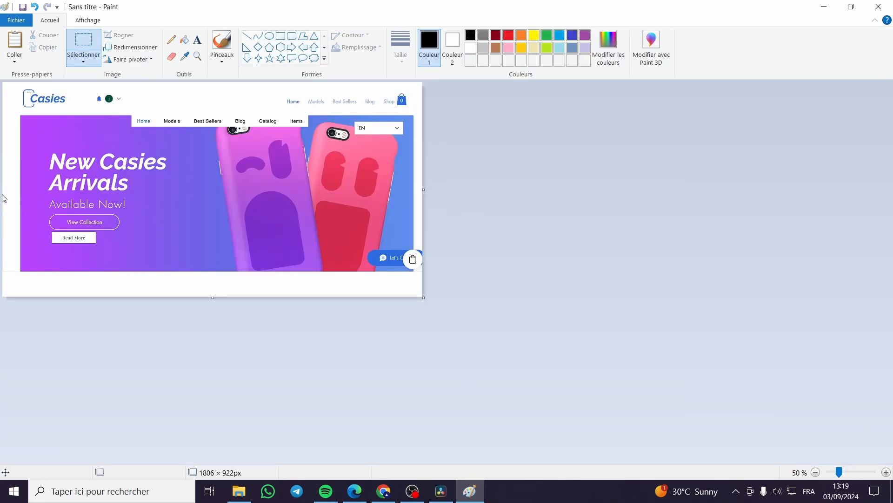
left_click(9, 21)
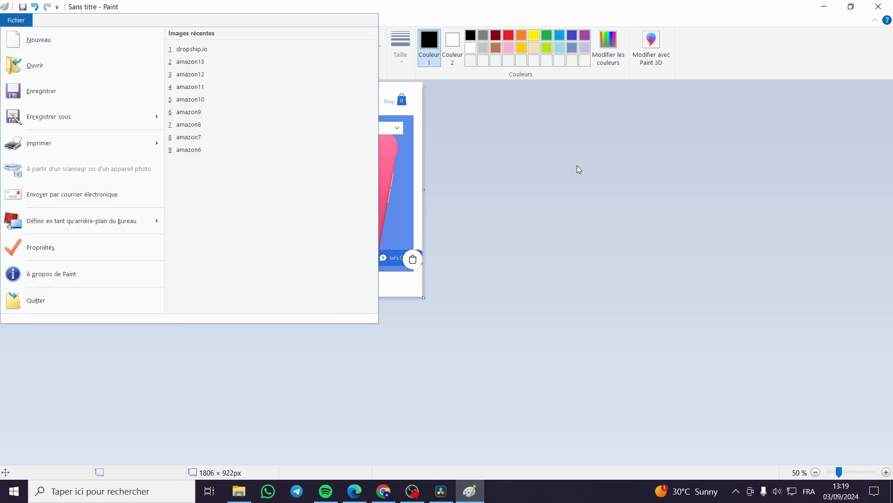
left_click(567, 224)
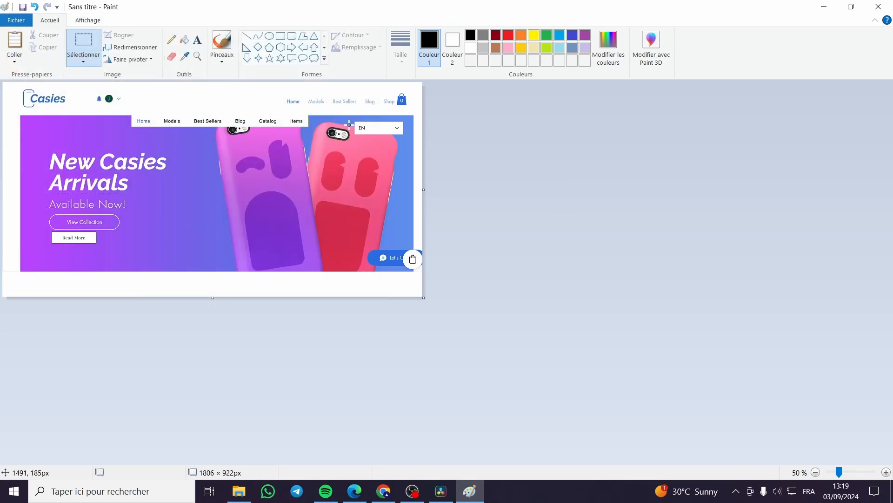
left_click(832, 8)
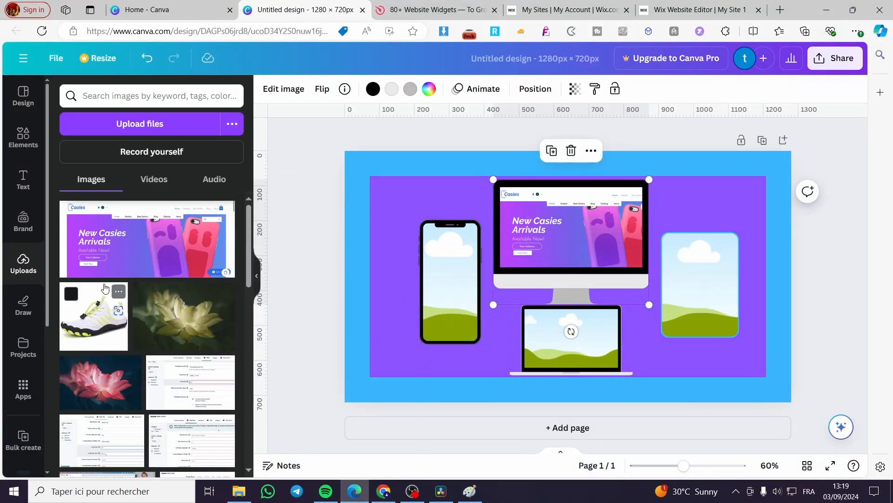
Fill the laptop frame with the uploaded Casies home page screenshot.
left_click(118, 248)
left_click_drag(512, 246, 600, 340)
double_click(565, 344)
left_click(676, 405)
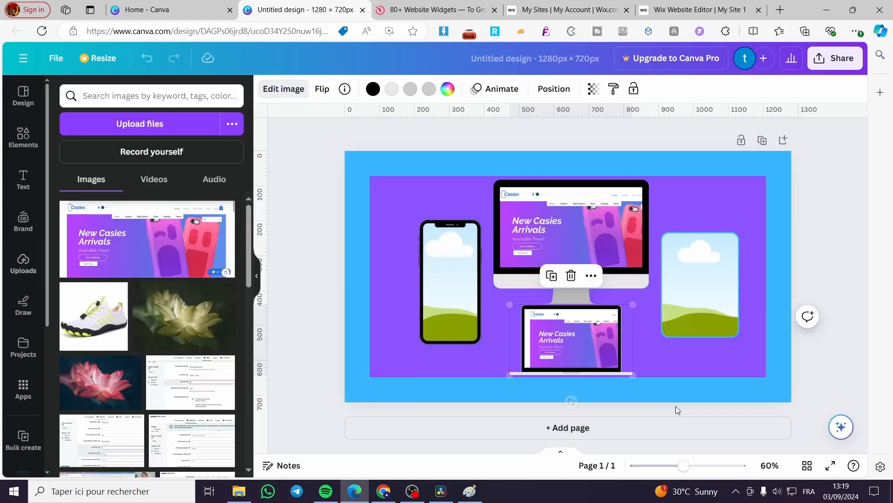
Reposition the screenshot inside the laptop frame and apply Smart Crop to it.
double_click(567, 337)
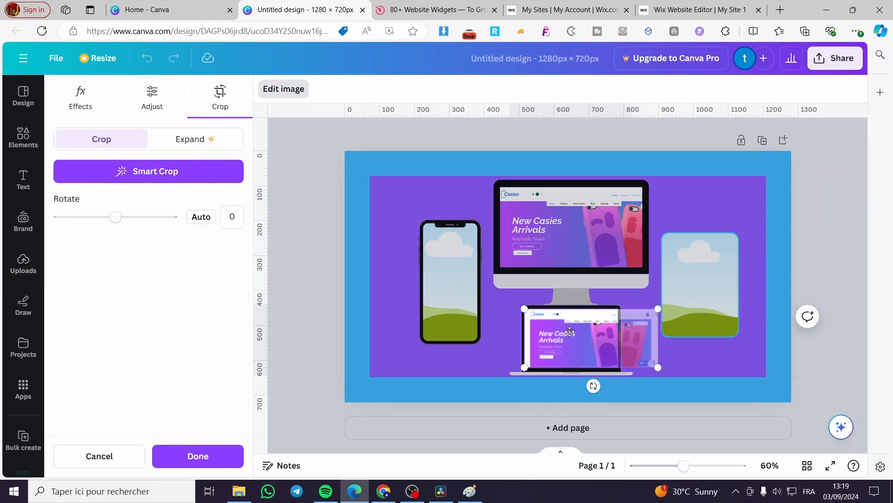
left_click_drag(565, 331, 566, 320)
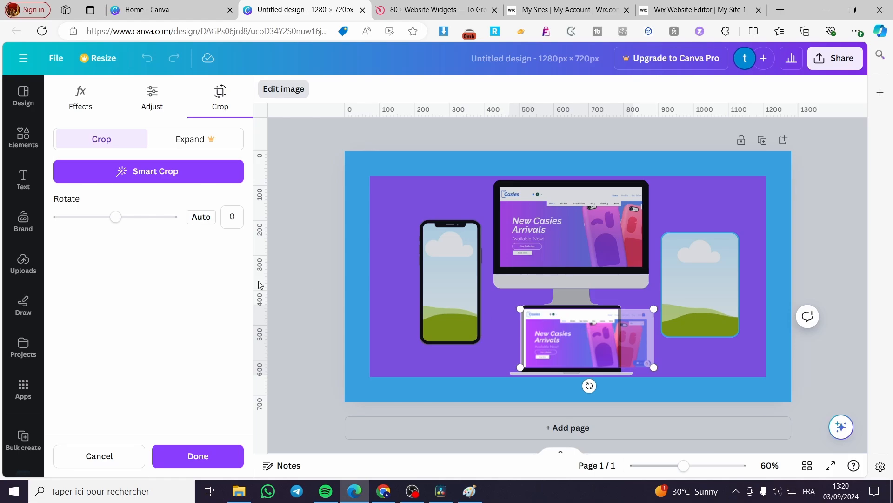
left_click(151, 181)
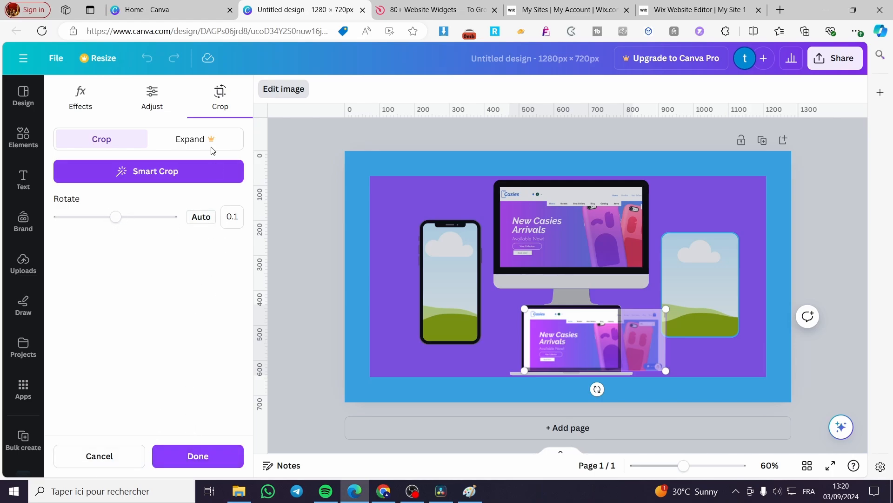
left_click(144, 111)
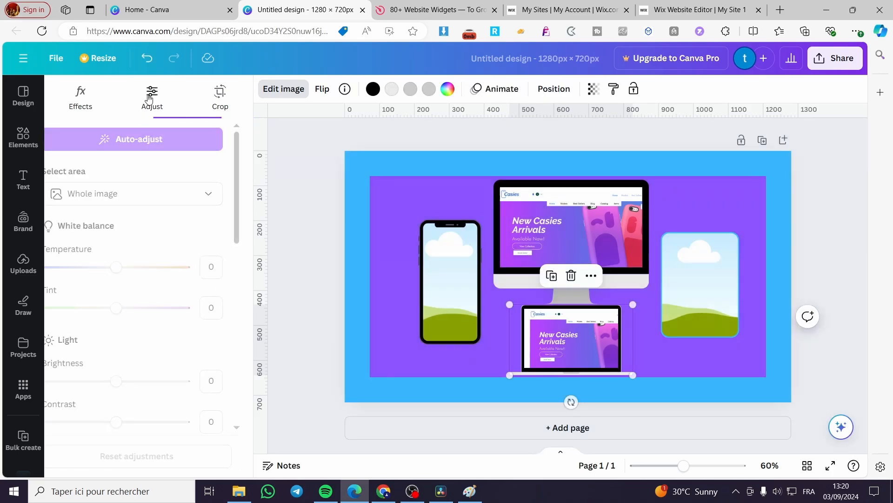
left_click(190, 198)
left_click(191, 199)
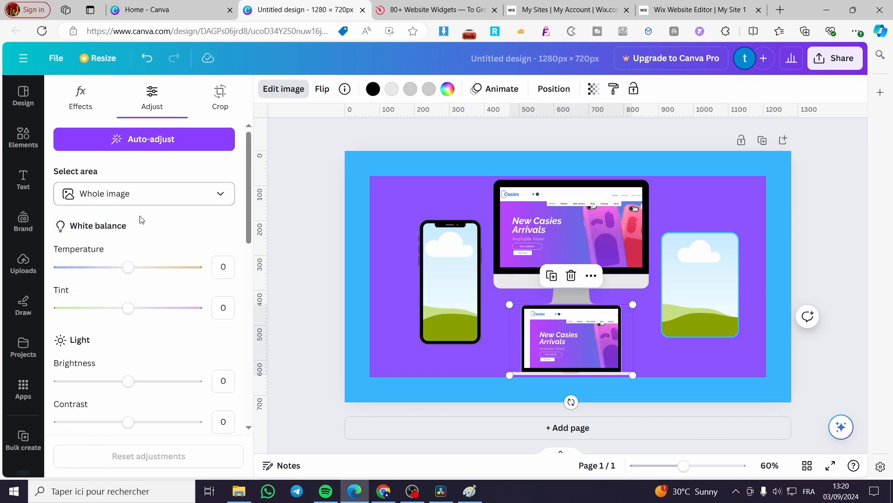
left_click(92, 106)
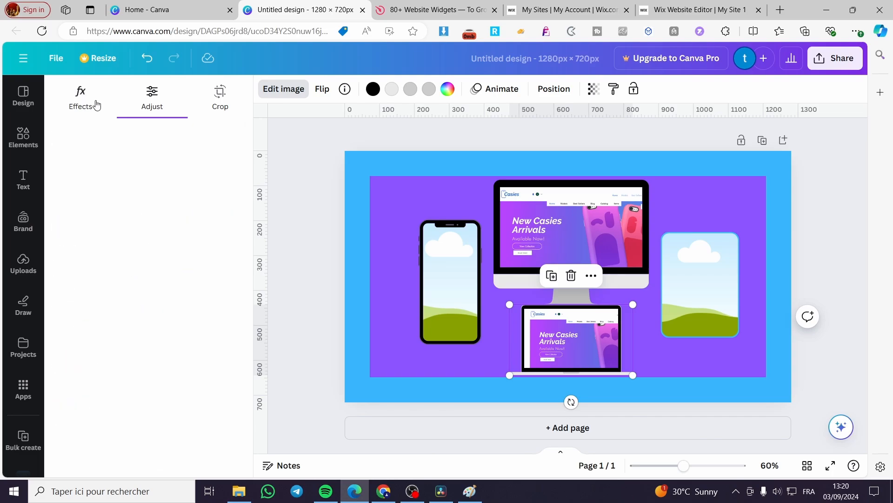
left_click(221, 99)
left_click(679, 423)
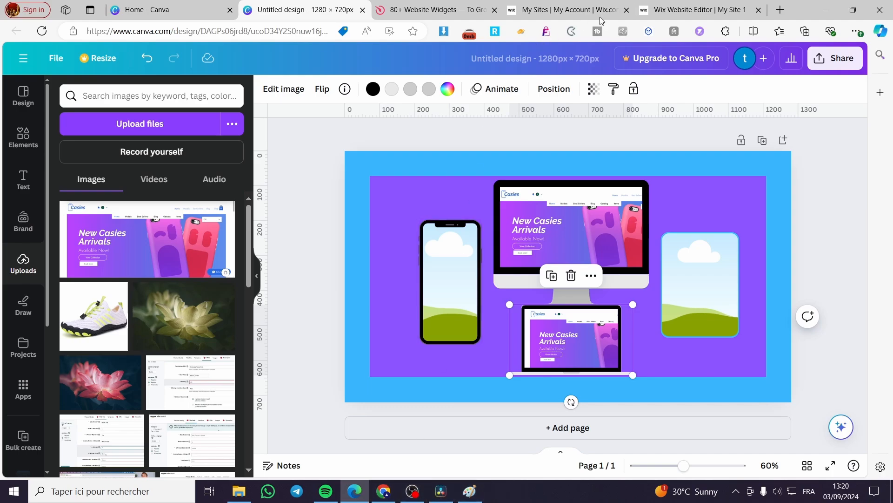
Switch the Wix preview of the Casies site to mobile view, close the QR code panel and leave the page at its top.
left_click(698, 10)
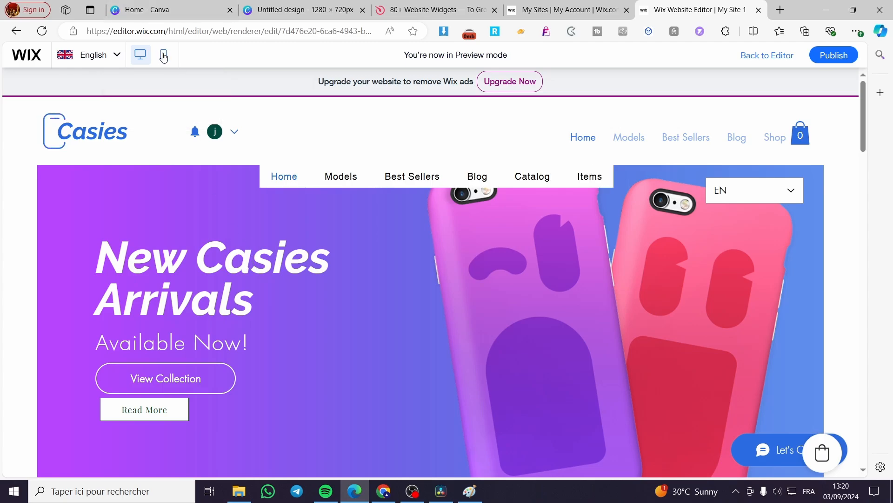
left_click(163, 55)
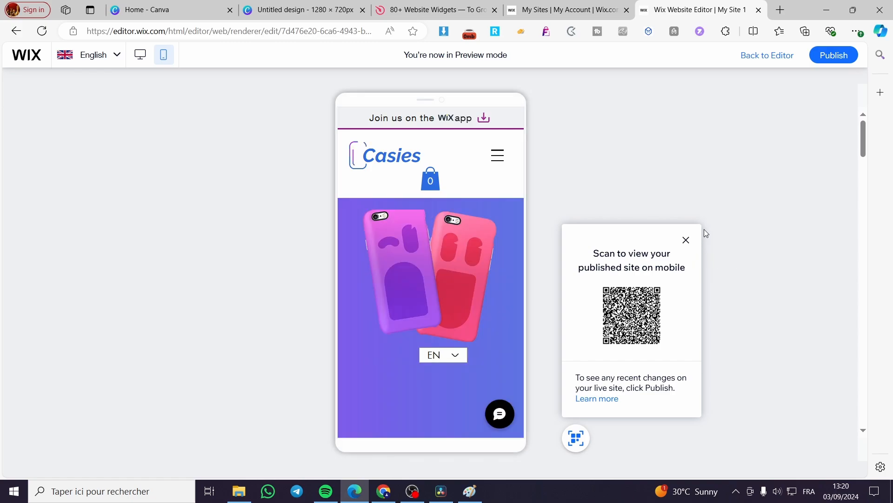
left_click(685, 241)
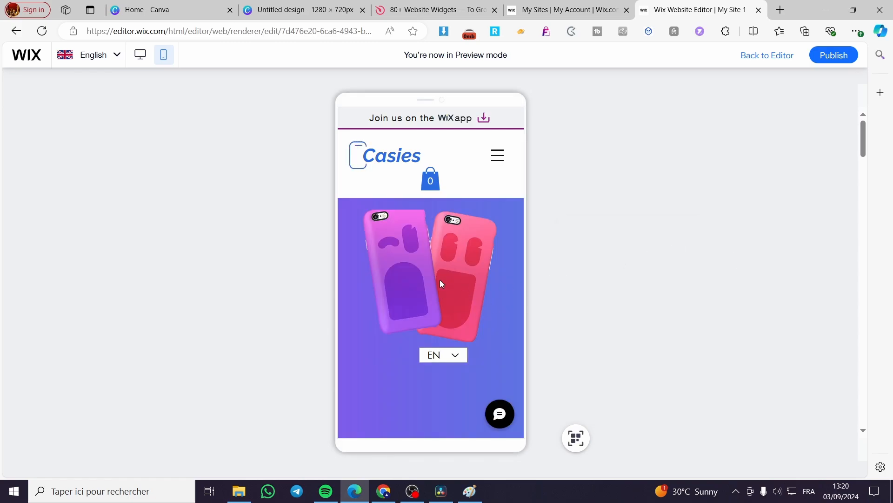
scroll(441, 281, "down", 7)
scroll(447, 280, "up", 7)
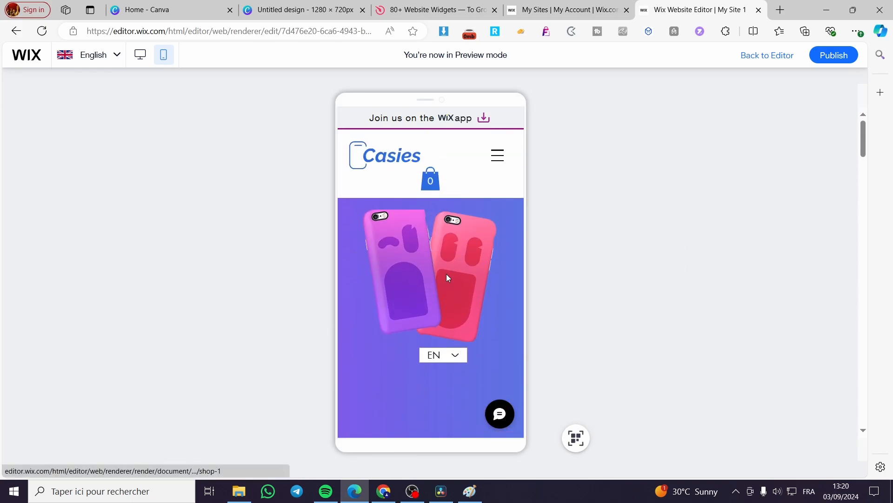
scroll(447, 275, "down", 3)
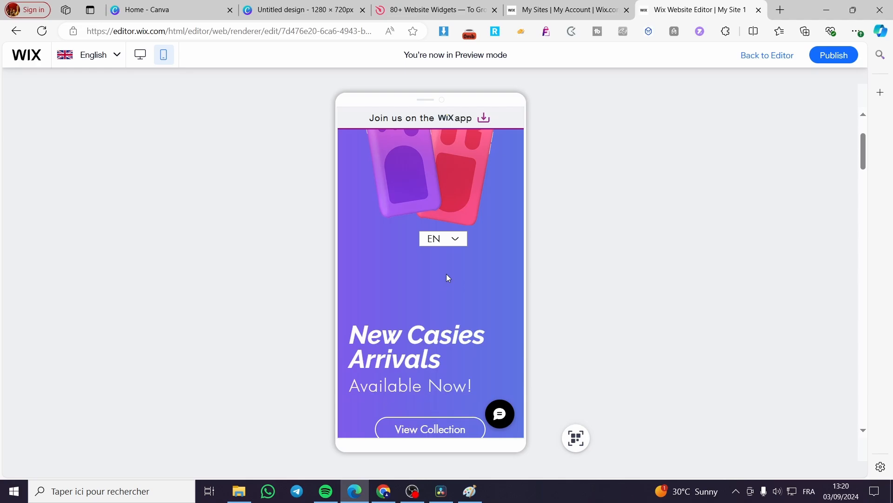
scroll(448, 278, "down", 2)
scroll(448, 277, "up", 5)
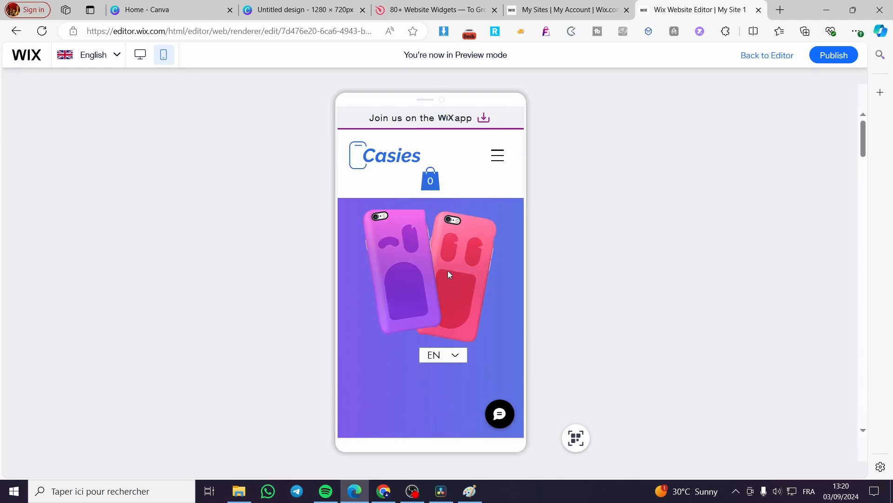
Paste a screen capture of the mobile preview into a new Paint image, discarding the previous image.
left_click(469, 491)
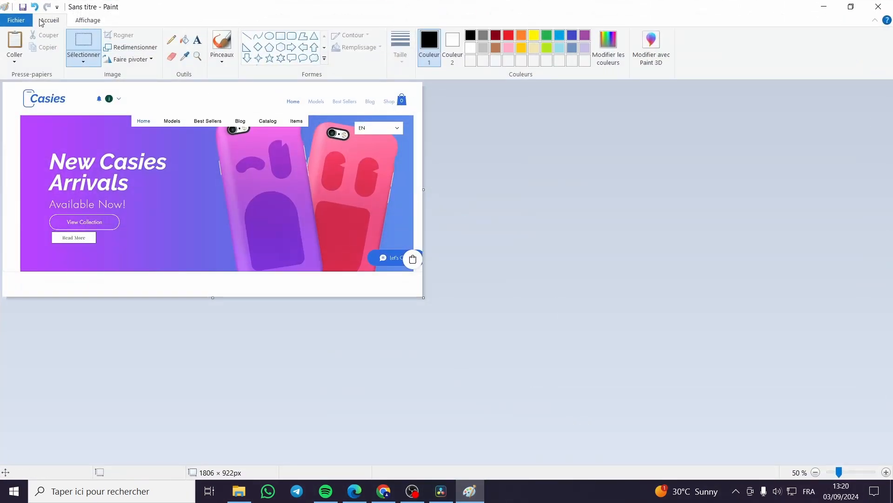
left_click(16, 20)
left_click(44, 41)
left_click(438, 253)
key("ctrl+v")
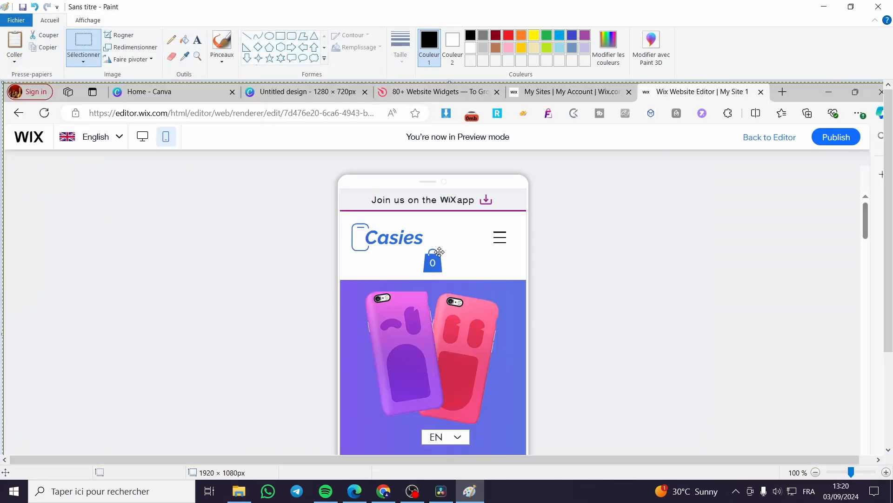
Copy the mobile page area below the Wix app banner, about 401 × 662 px, and paste it into the Canva design.
left_click(85, 41)
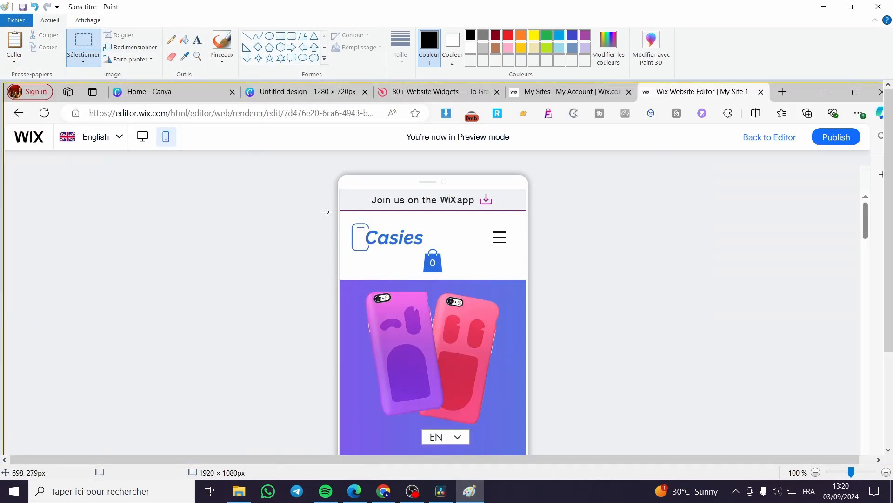
left_click_drag(355, 230, 398, 264)
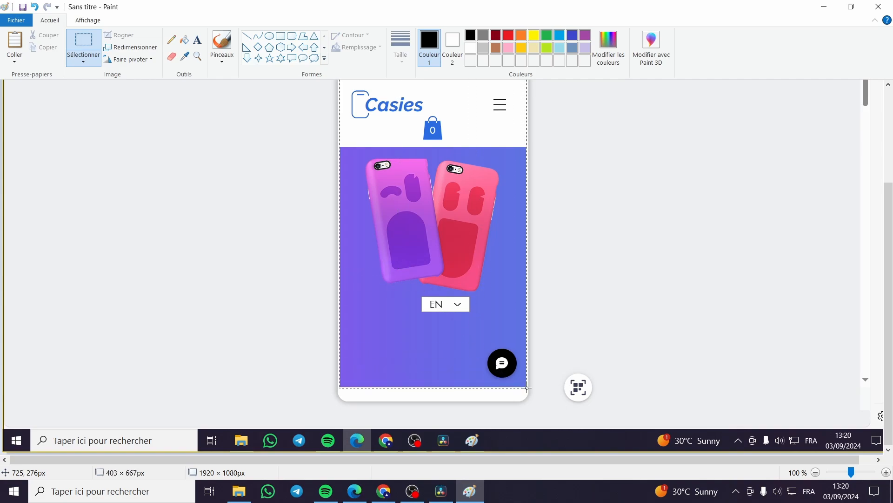
left_click_drag(527, 386, 525, 385)
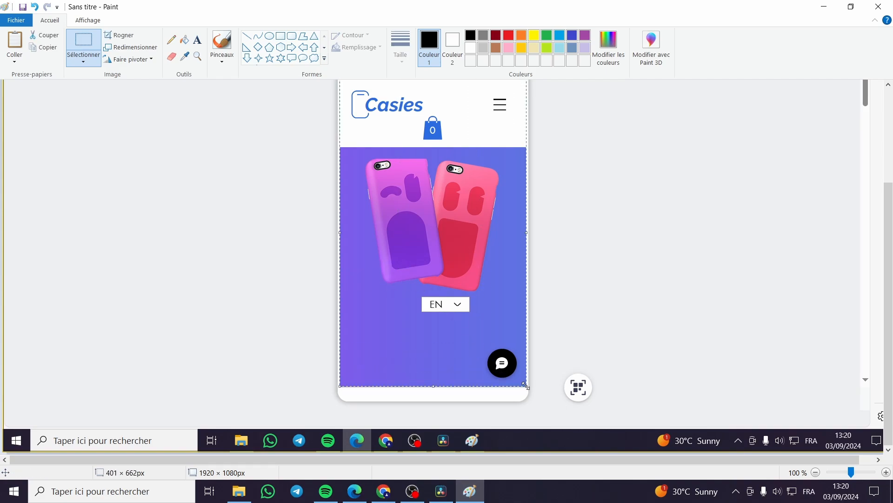
left_click(355, 491)
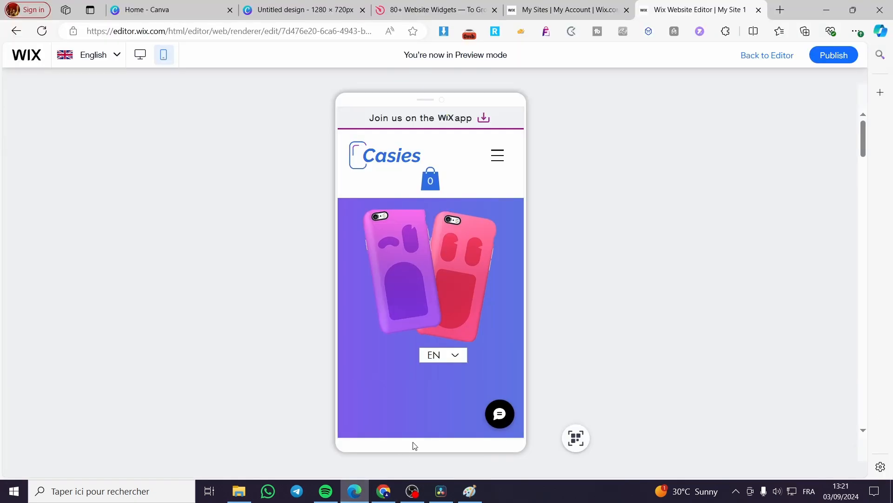
left_click(307, 9)
key("ctrl+v")
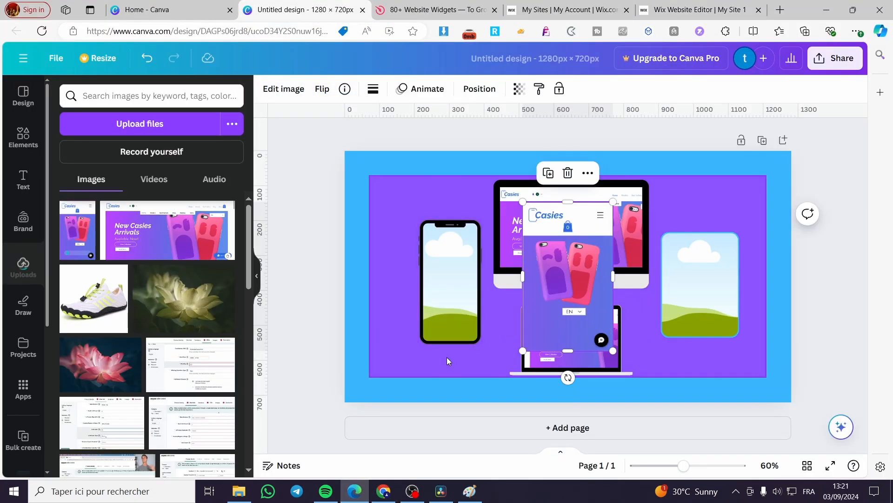
Fill the phone frame with the pasted mobile screenshot and shift it inside the frame so the full Casies logo shows.
left_click_drag(582, 260, 426, 295)
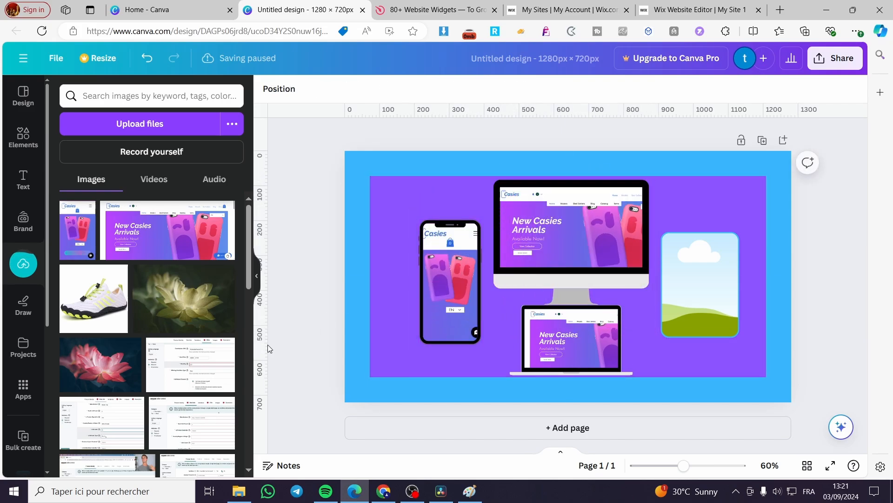
double_click(445, 290)
left_click_drag(452, 284, 463, 285)
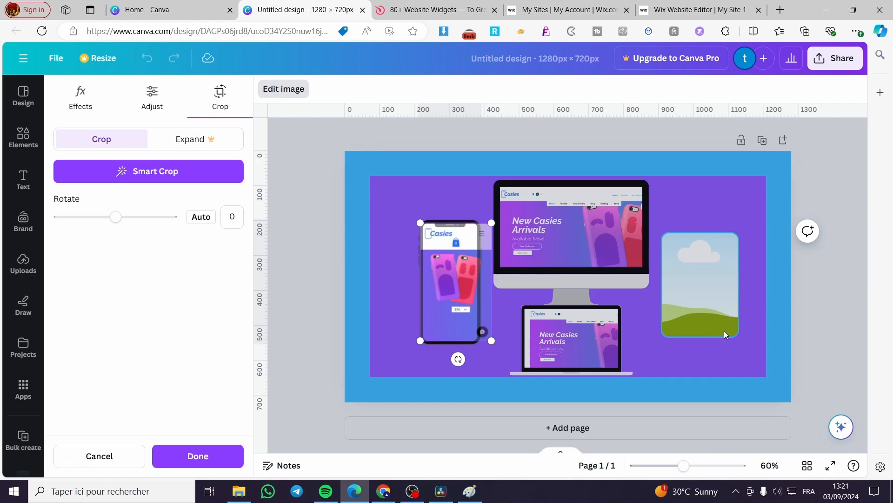
left_click(716, 317)
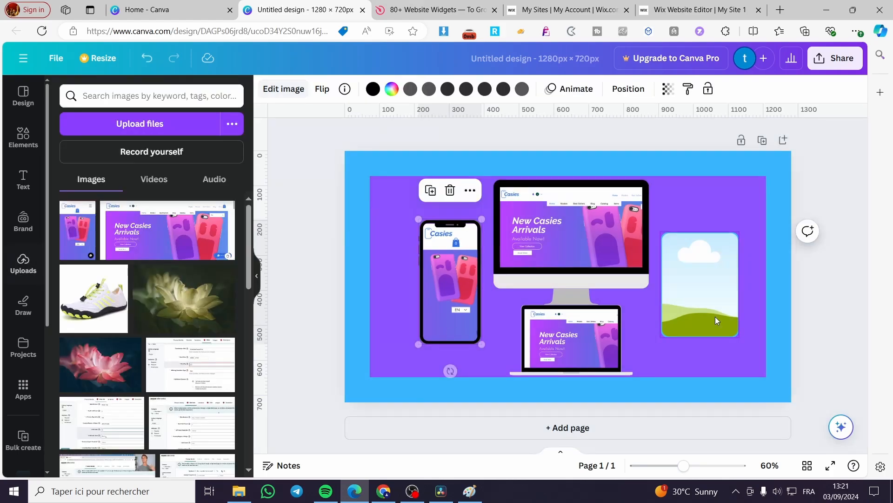
Fill the rounded frame with the uploaded mobile screenshot and reposition it to show the top of the page.
left_click(76, 226)
left_click_drag(571, 279, 700, 284)
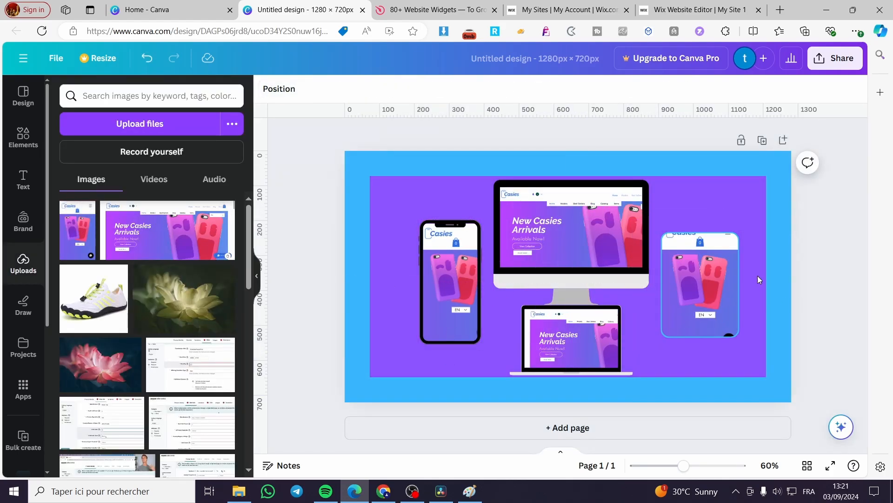
double_click(702, 282)
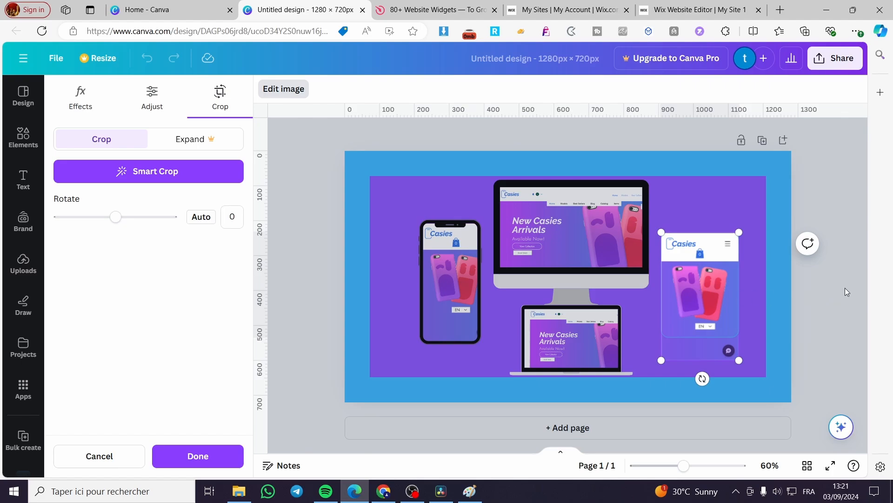
left_click(845, 288)
left_click(834, 317)
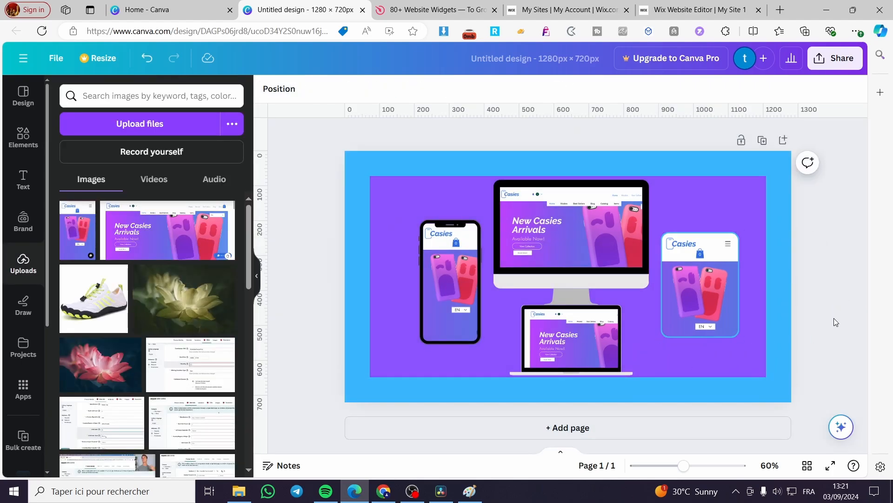
Add the recently used "Brimston Co." text combination to the design and delete its "Co." part.
left_click(23, 136)
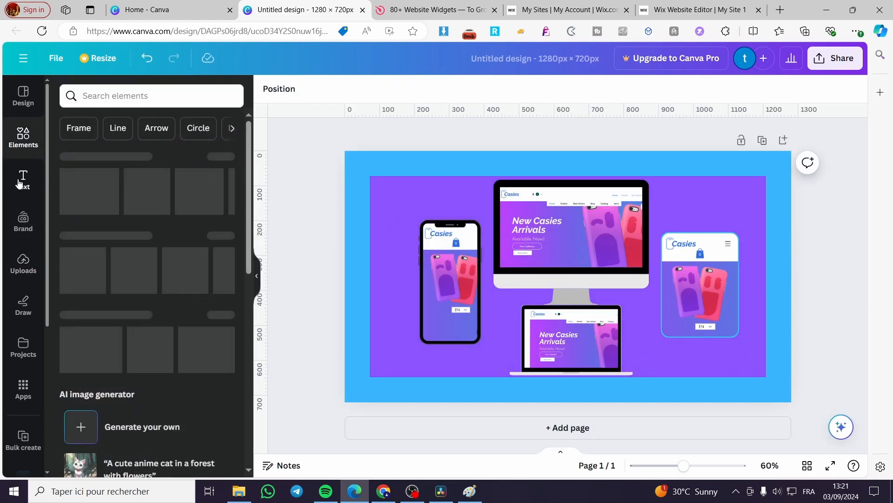
left_click(20, 183)
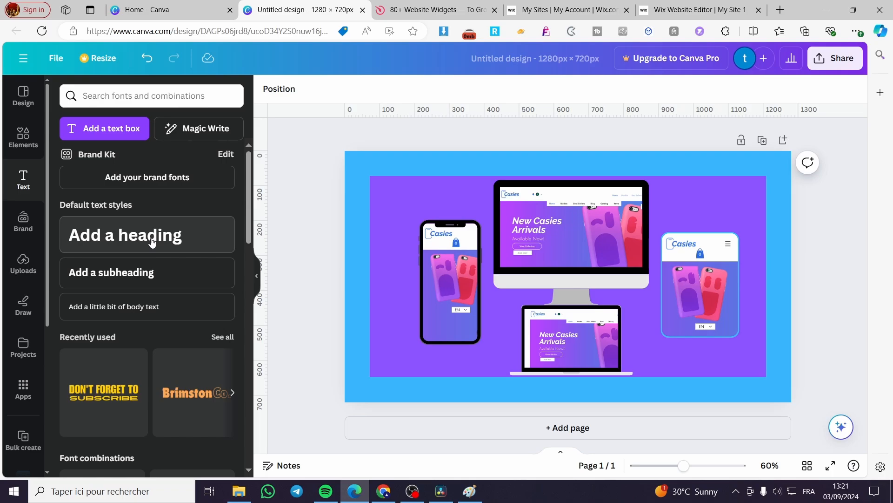
scroll(152, 367, "down", 3)
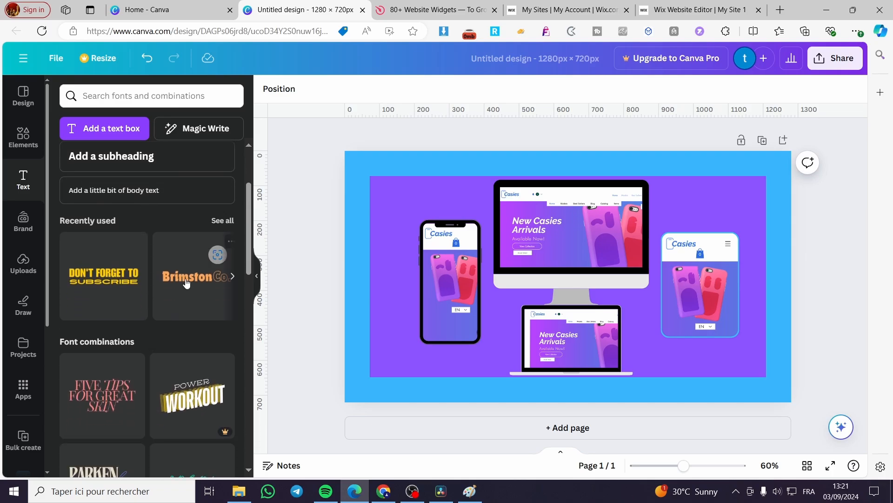
left_click_drag(186, 279, 705, 282)
left_click(682, 277)
key("Delete")
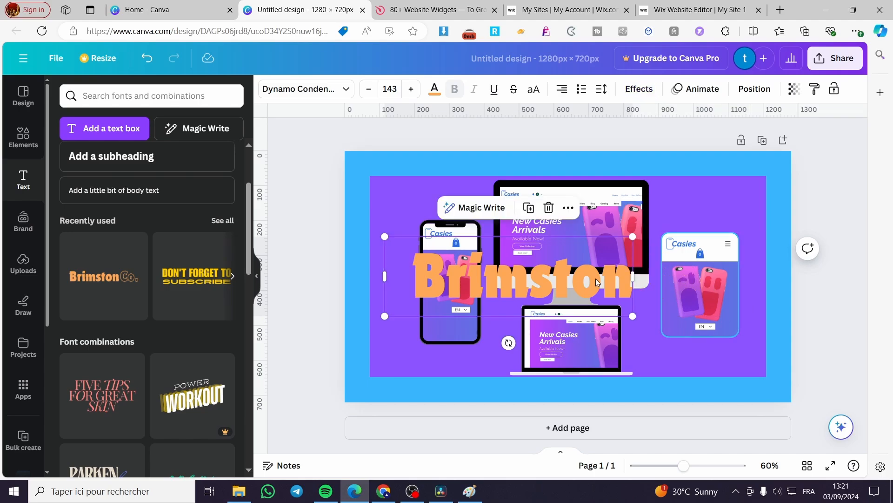
Replace the Brimston text with "Design Website templates".
double_click(545, 279)
type("Design")
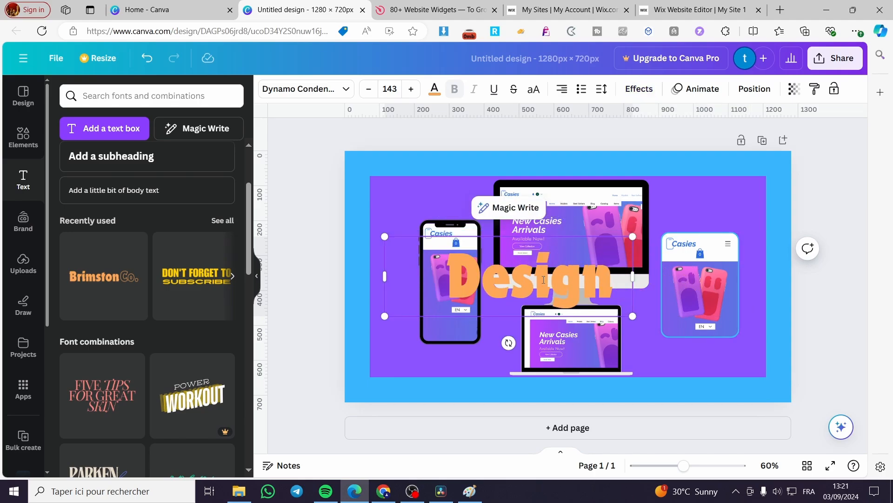
key("Return")
type("Website f")
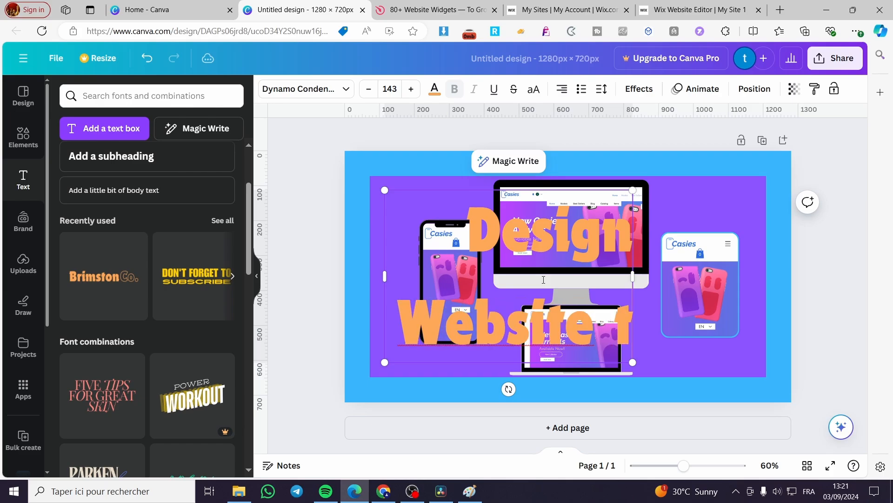
key("BackSpace")
type("templates")
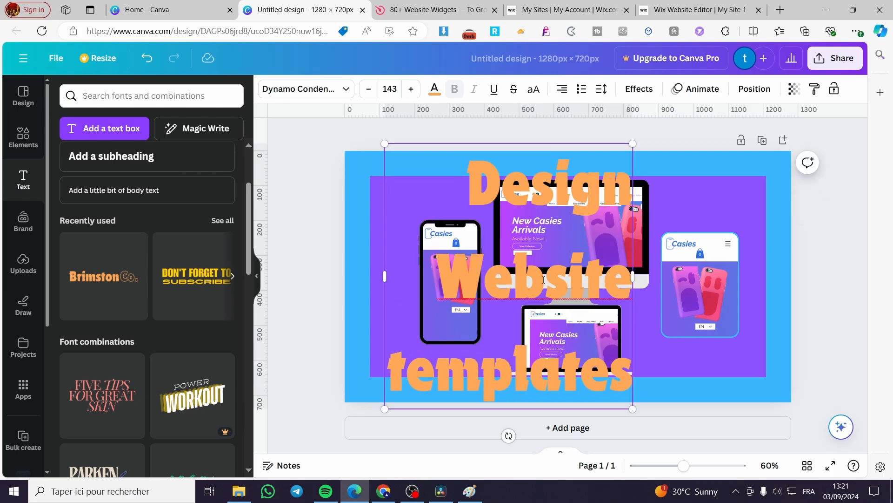
Center the title text, scale it down to font size 28.8 on two lines and place it above the phone frame.
left_click_drag(634, 276, 700, 276)
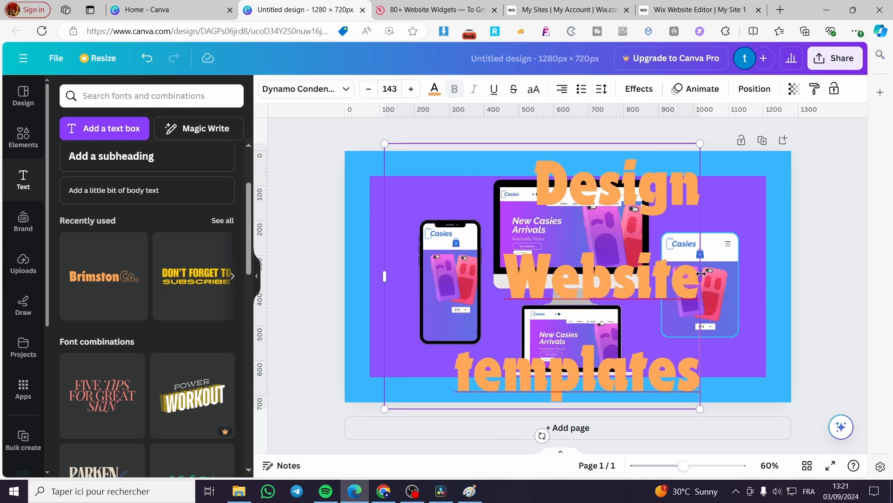
key("ctrl+a")
left_click(564, 91)
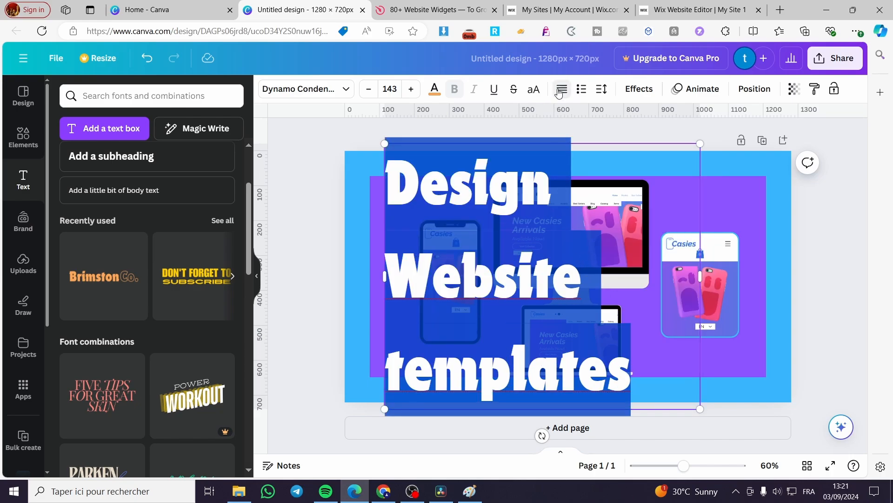
left_click(562, 94)
left_click(696, 398)
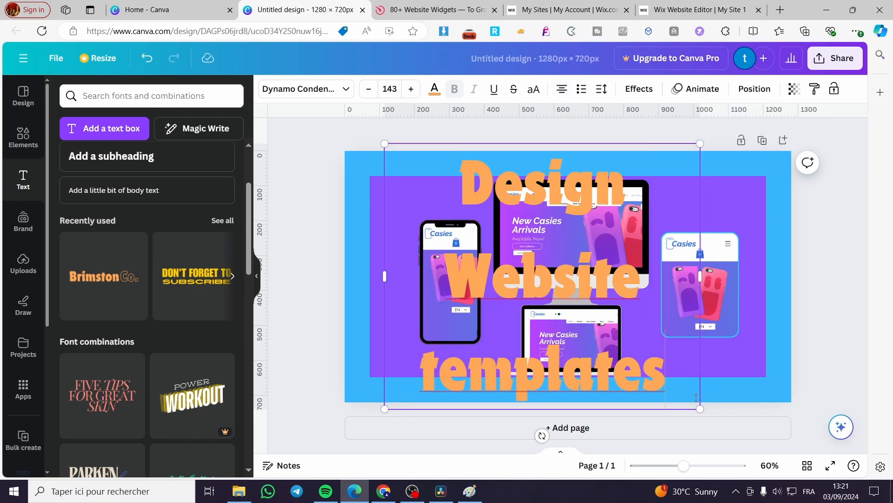
left_click_drag(700, 410, 482, 225)
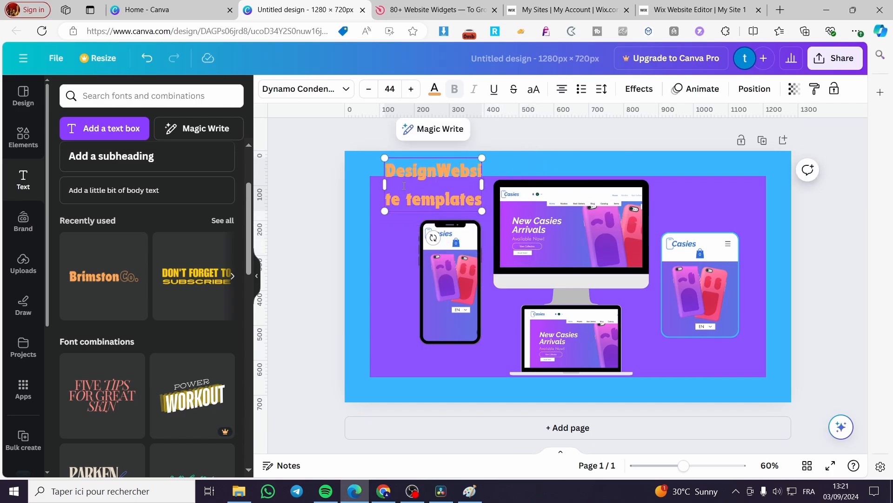
left_click_drag(482, 182, 510, 193)
left_click_drag(458, 217, 449, 242)
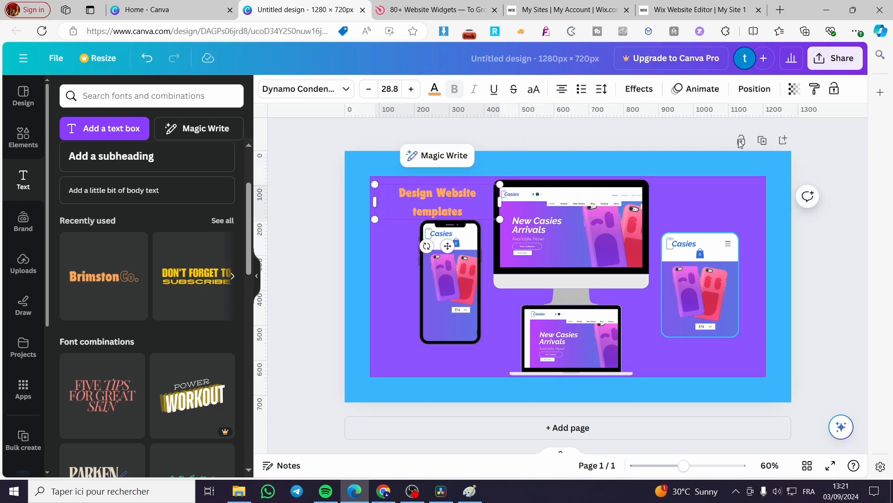
Apply an Outline effect to the title text in black with a thickness of 95.
left_click(639, 89)
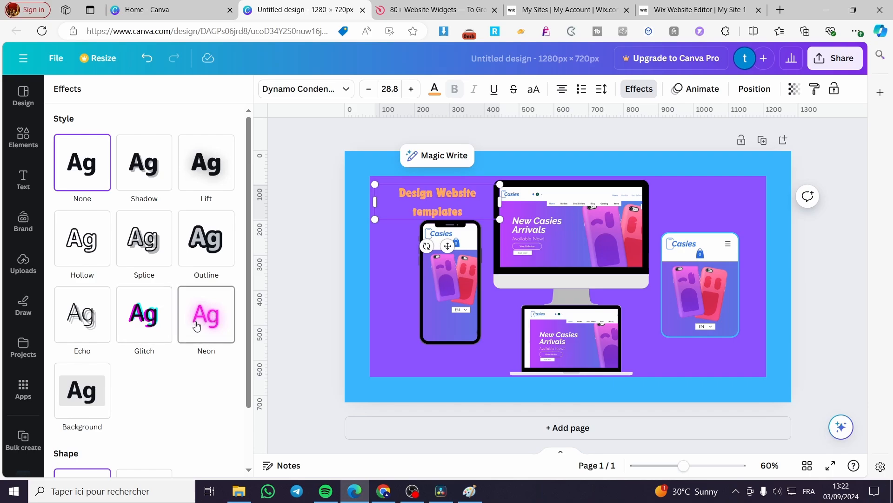
left_click(210, 239)
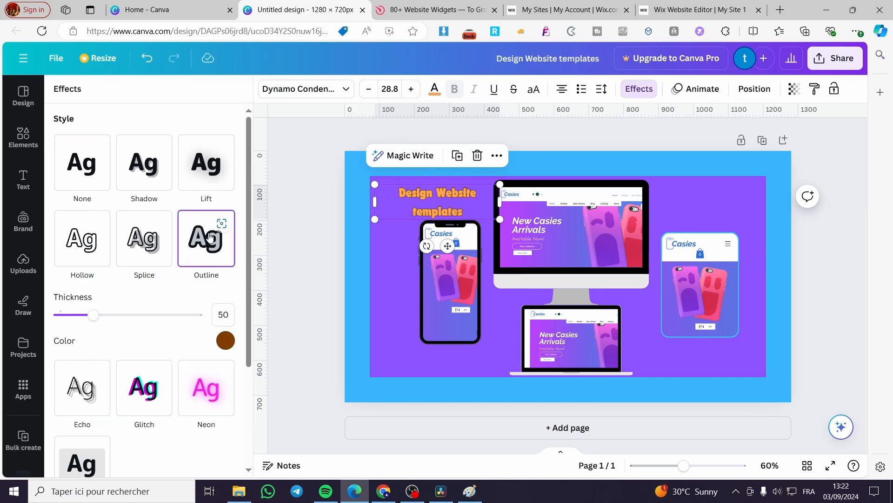
left_click(225, 341)
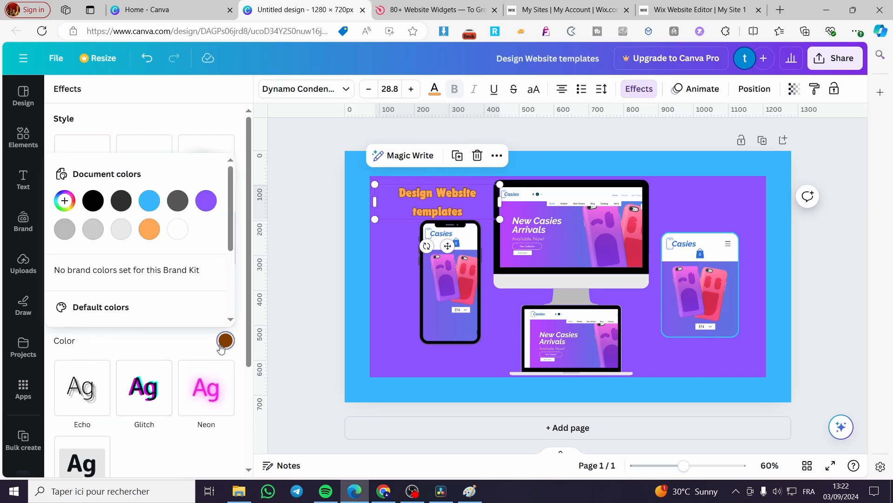
left_click(121, 201)
left_click(95, 201)
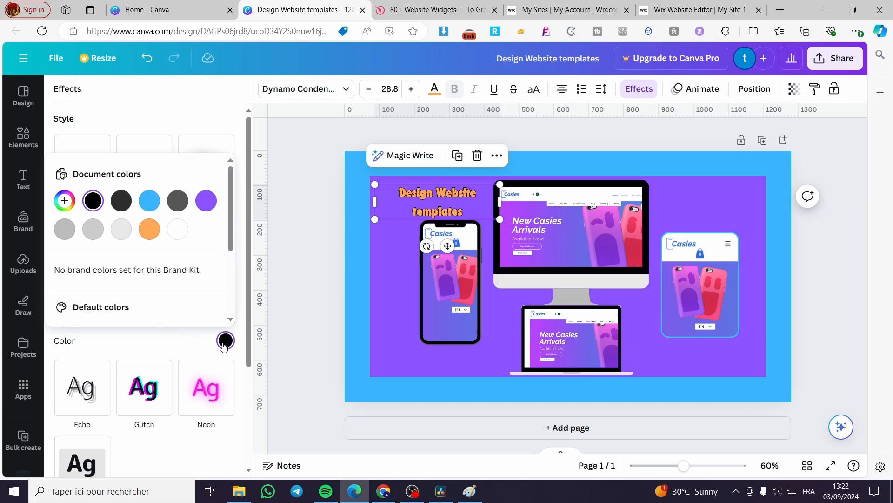
left_click(90, 315)
left_click_drag(90, 315, 125, 319)
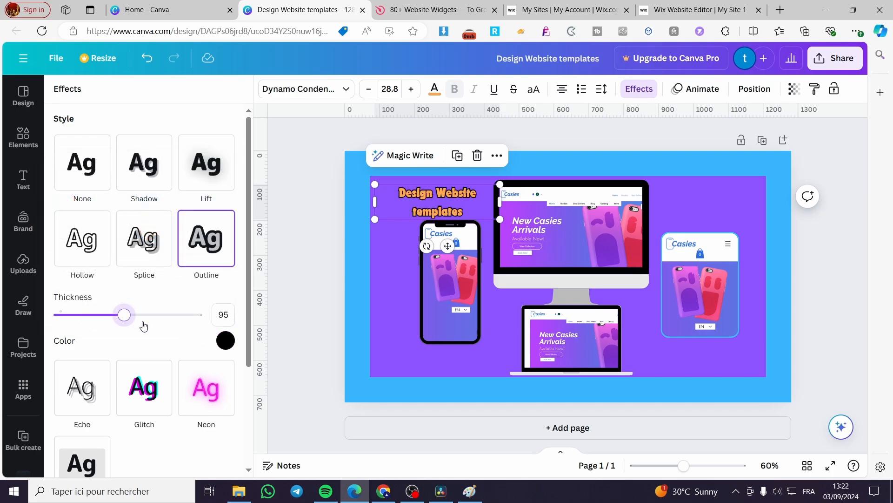
left_click(817, 286)
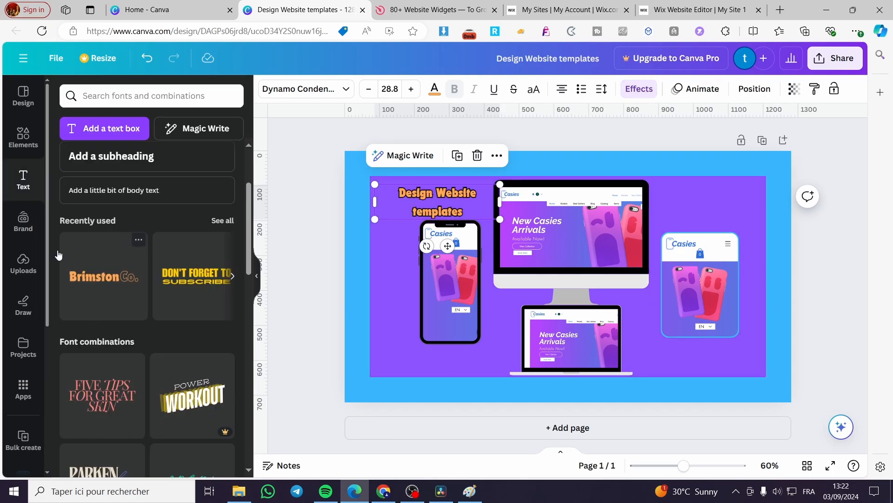
Search the element graphics for "design" and add the orange corner ribbon to the page.
left_click(23, 138)
left_click(183, 98)
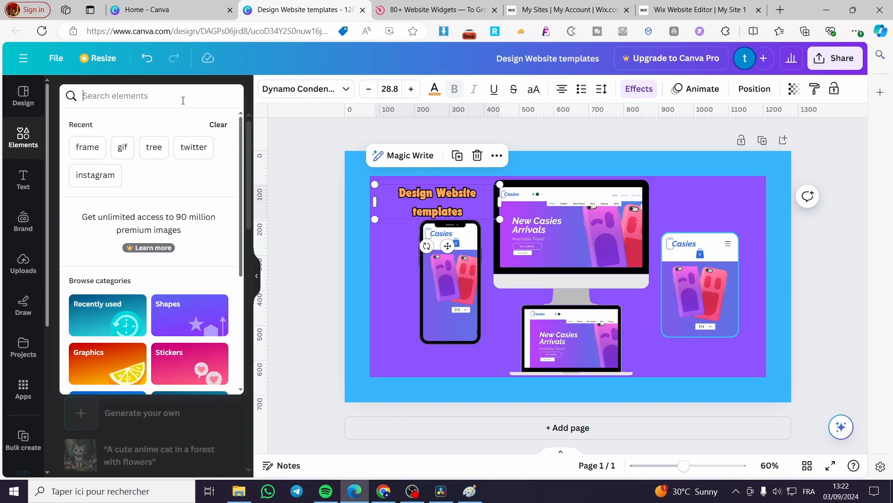
type("design")
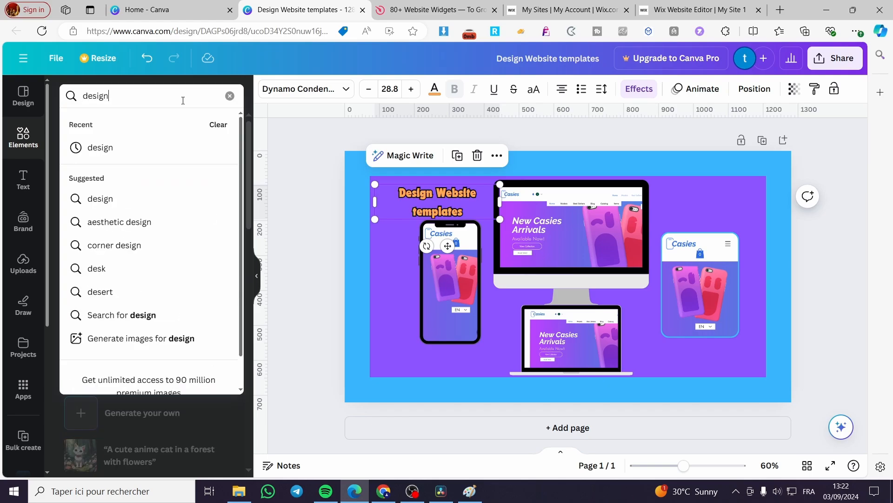
key("Return")
left_click(102, 124)
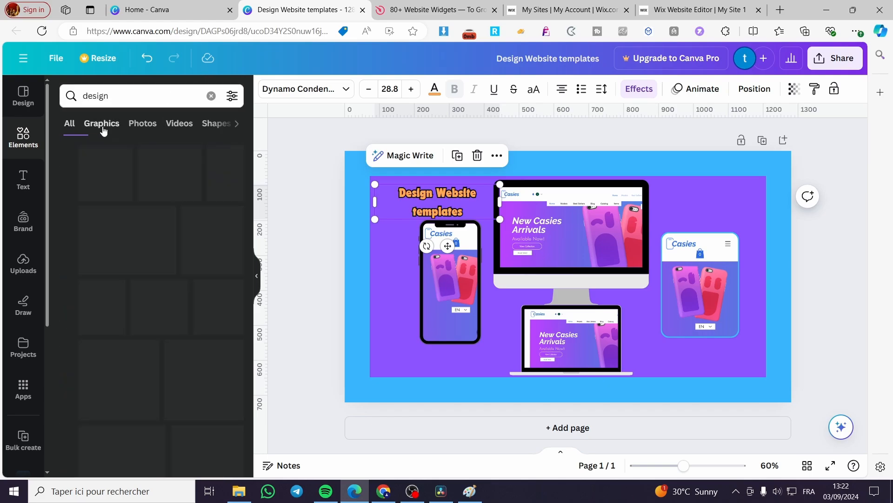
scroll(132, 265, "down", 5)
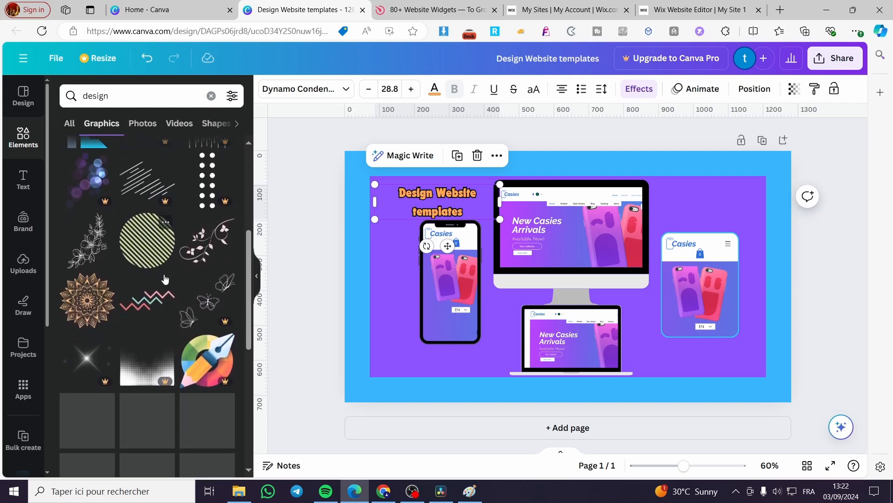
scroll(190, 304, "down", 4)
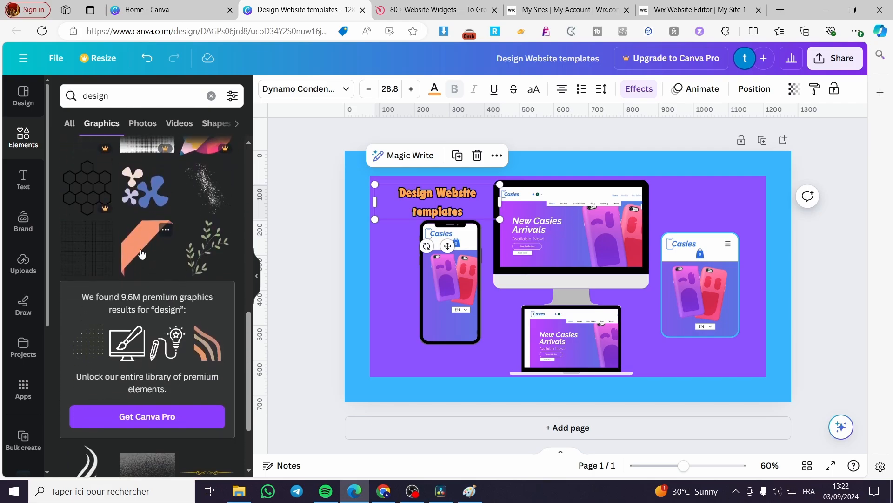
left_click(145, 246)
Flip the orange ribbon horizontally, resize it and fit it into the upper-right corner of the purple rectangle.
left_click_drag(565, 246, 722, 209)
left_click(322, 89)
left_click(359, 121)
left_click_drag(764, 274, 748, 257)
left_click_drag(736, 219, 755, 221)
left_click(855, 269)
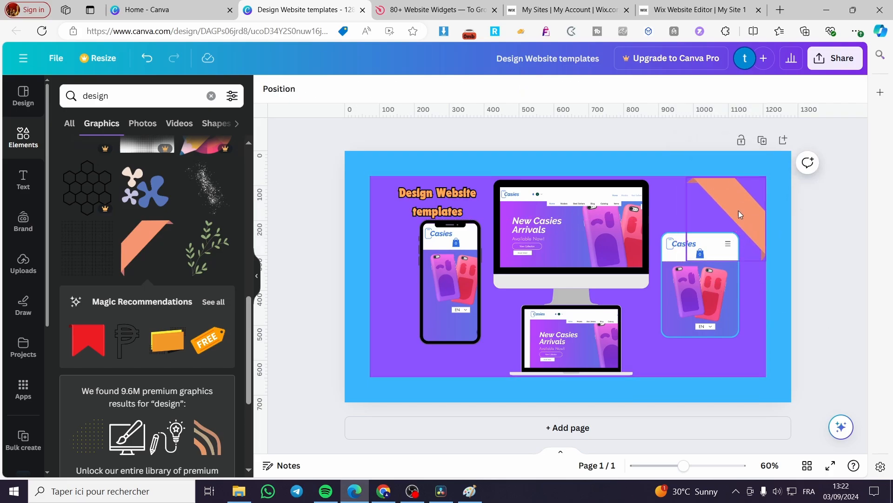
left_click(718, 190)
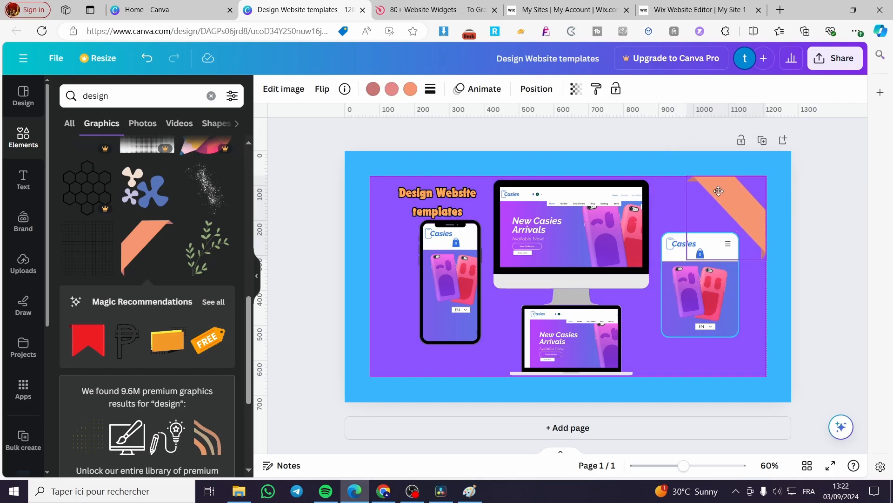
left_click(848, 224)
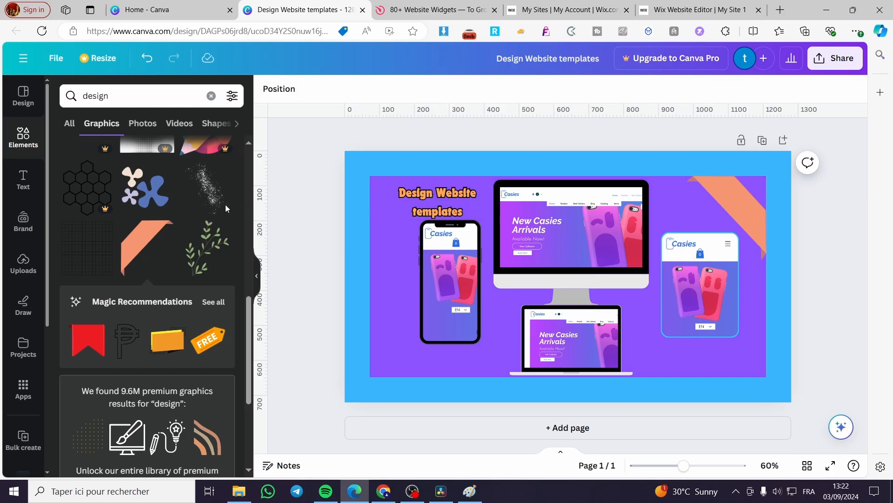
Add a heading reading "Top Quality" and move it over the orange ribbon in the page's upper-right corner.
left_click(21, 182)
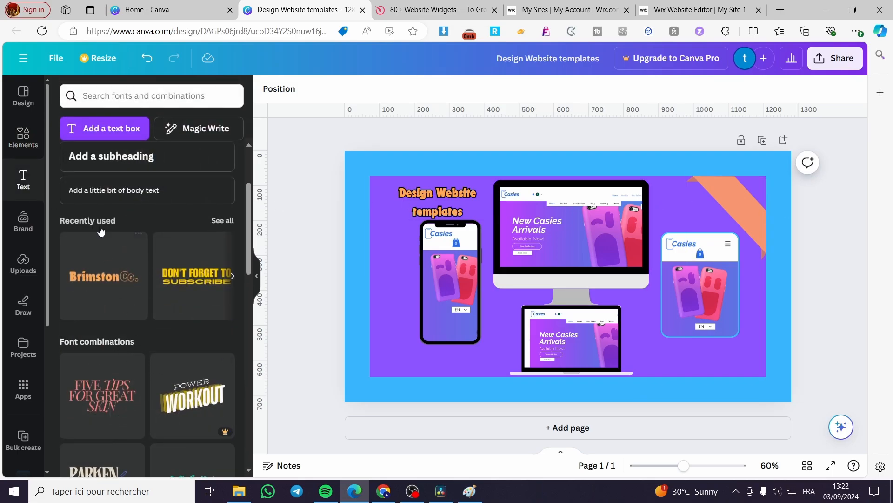
scroll(130, 229, "up", 3)
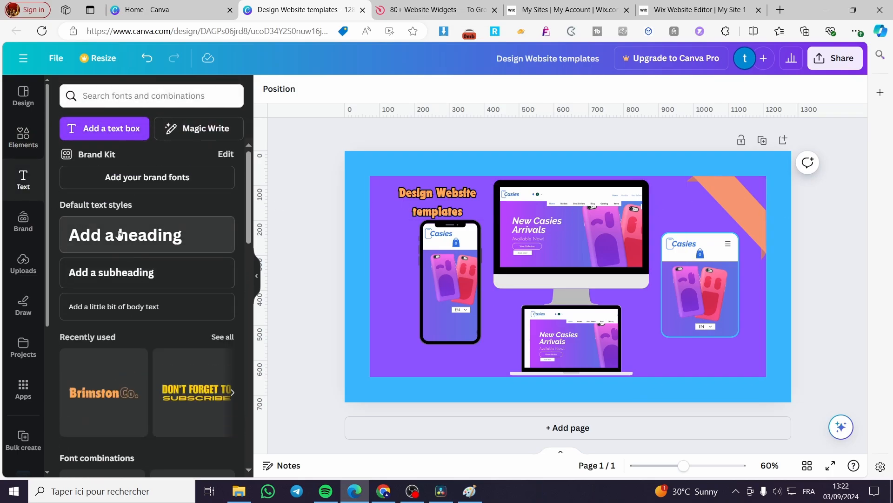
left_click(120, 234)
type("T")
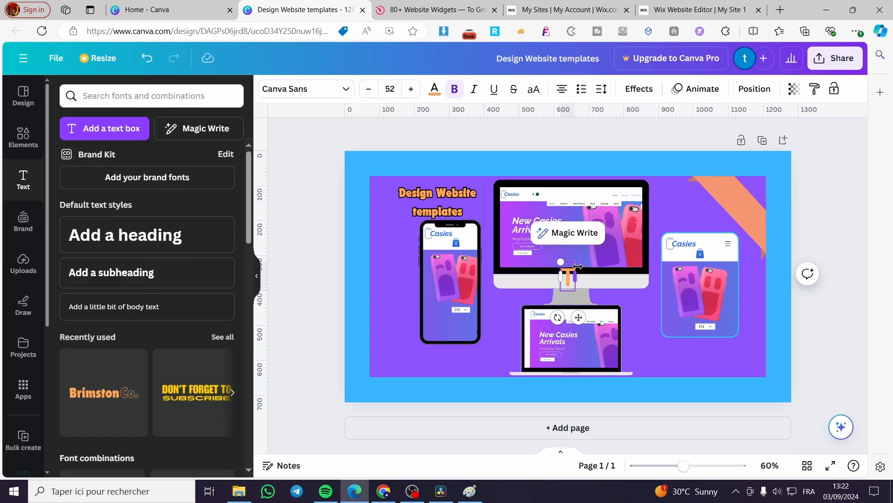
type("op Quality")
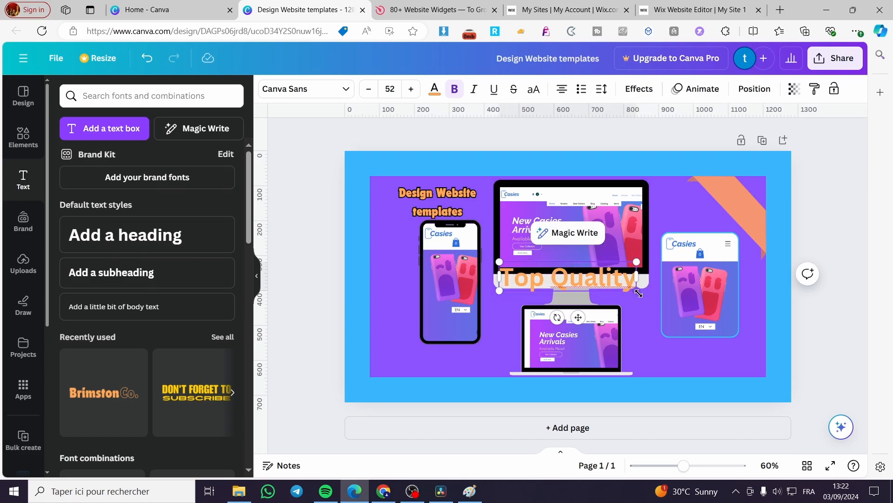
left_click_drag(578, 274, 731, 232)
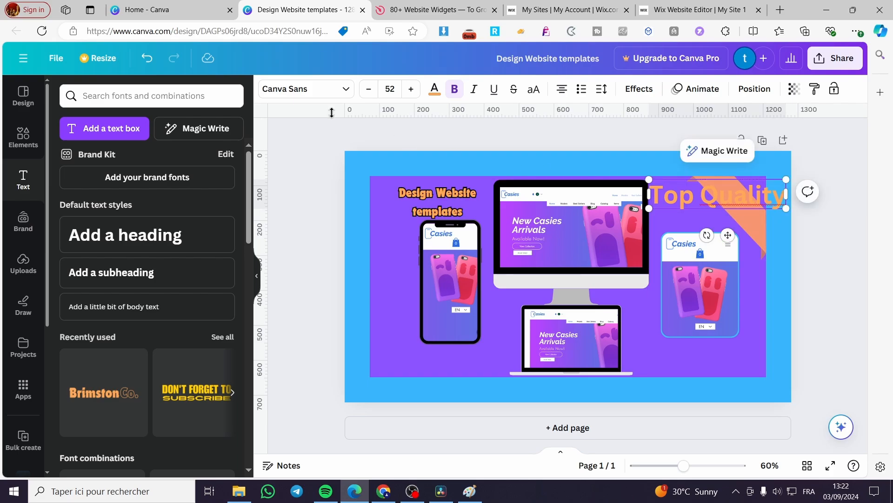
Change the color of the whole "Top Quality" heading to the document's light blue.
key("ctrl+a")
left_click(435, 89)
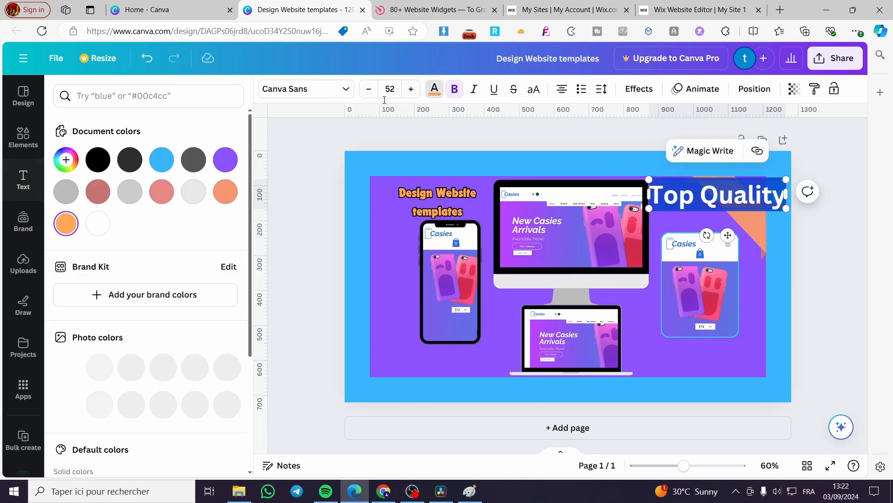
left_click(161, 160)
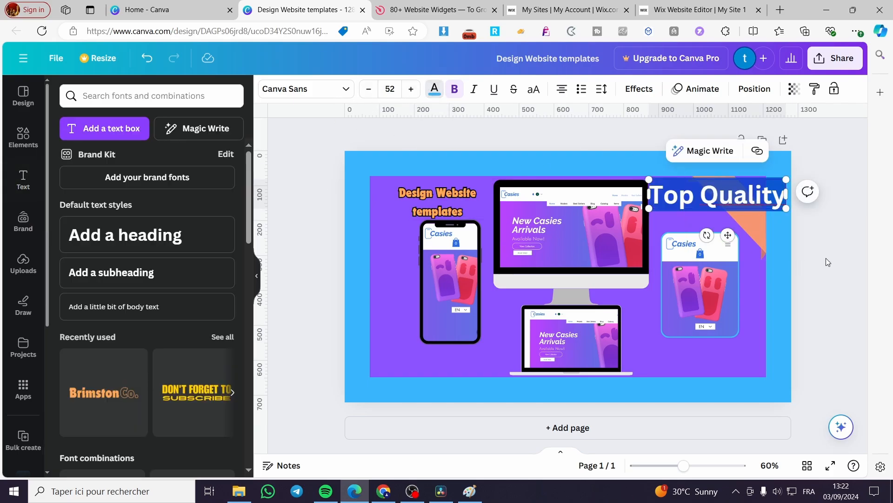
key("Escape")
Rotate the "Top Quality" heading along the ribbon's diagonal, scale it down to font size 25 and fit it inside the ribbon.
left_click_drag(707, 235, 676, 217)
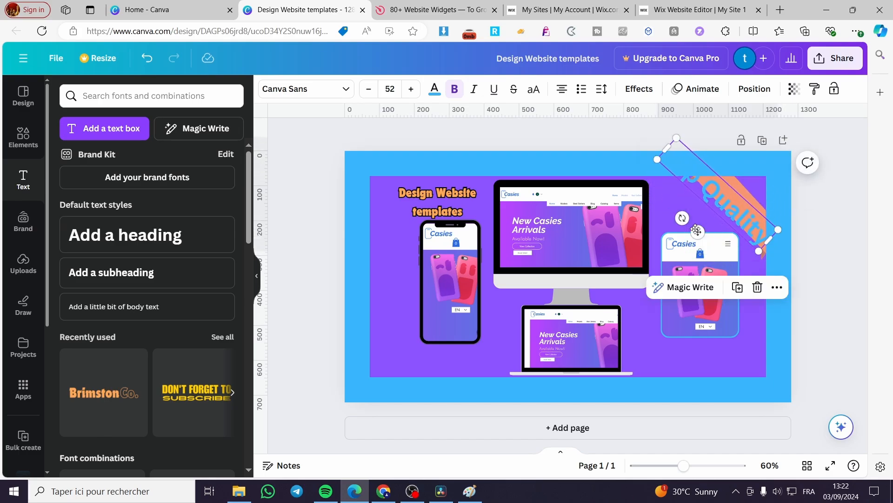
left_click_drag(759, 251, 748, 214)
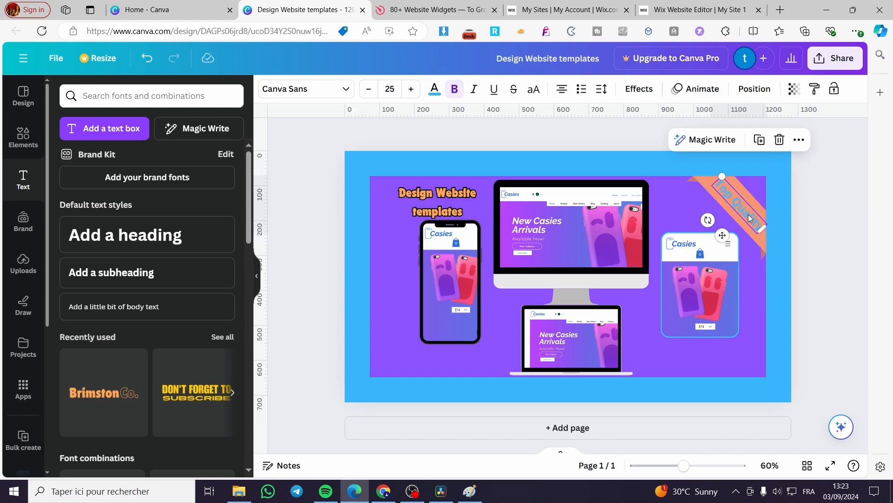
left_click(823, 252)
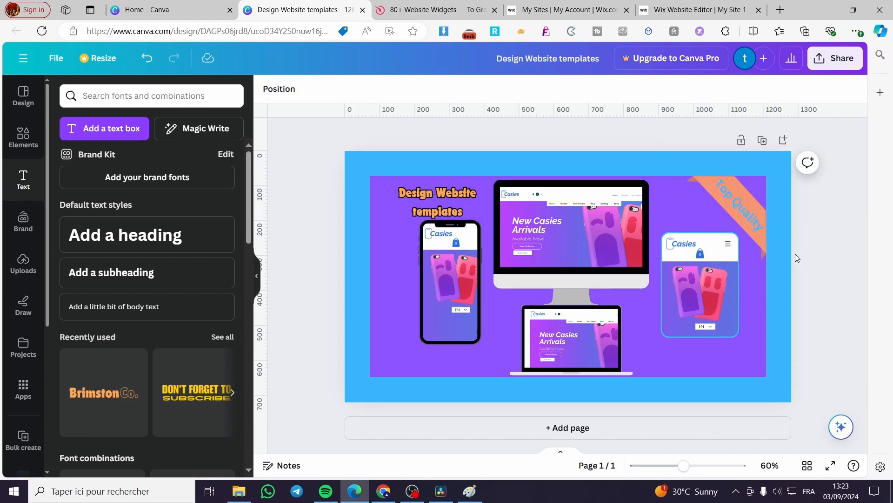
Try pink from the photo colors on the "Top Quality" heading and settle on the default solid red.
left_click(748, 222)
left_click(435, 88)
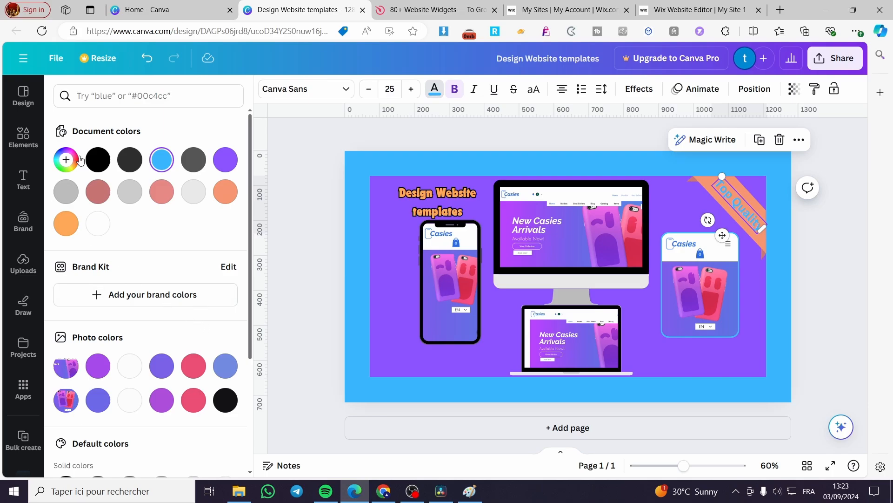
left_click(197, 372)
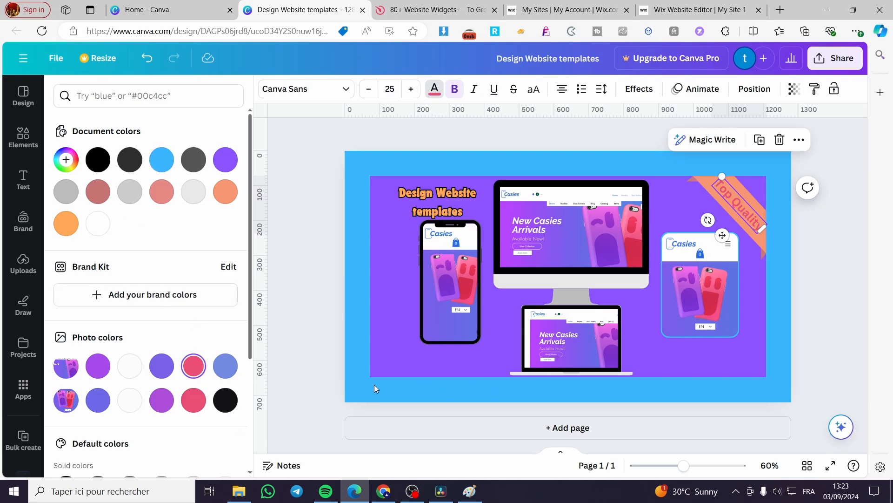
scroll(140, 303, "down", 4)
left_click(67, 355)
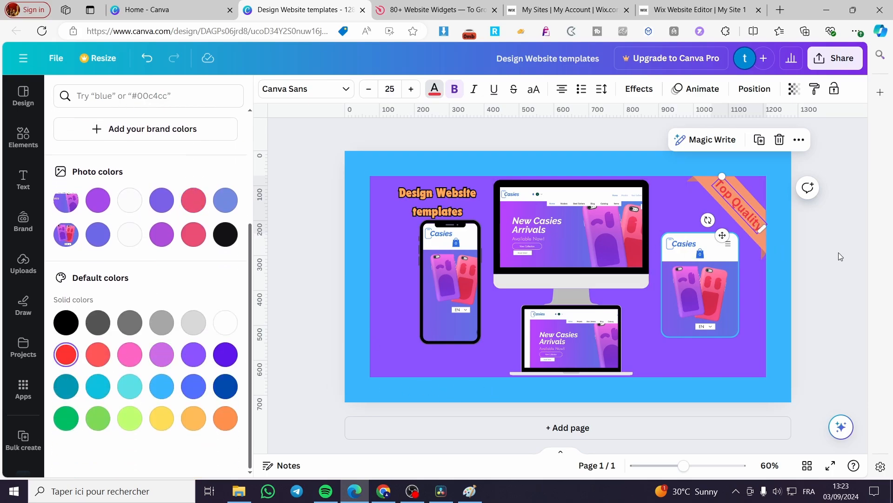
key("Escape")
key("Escape")
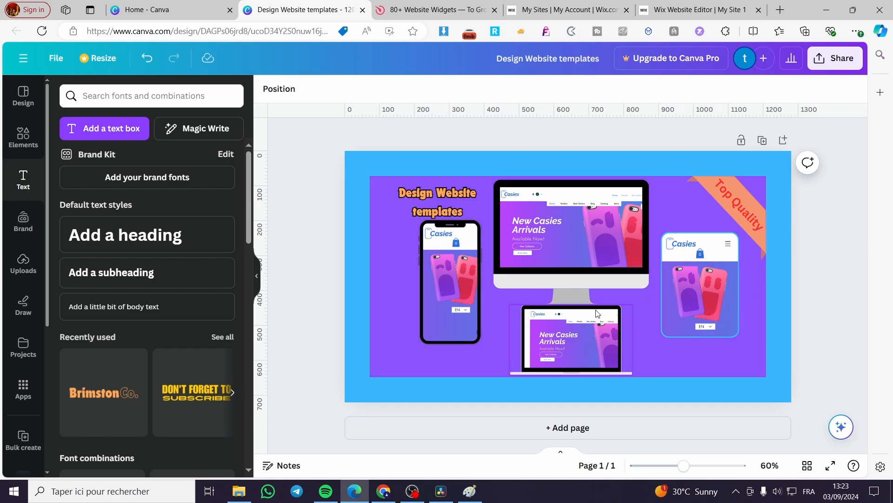
Change the blue outline of the tablet frame to black to match the phone frame.
left_click(738, 309)
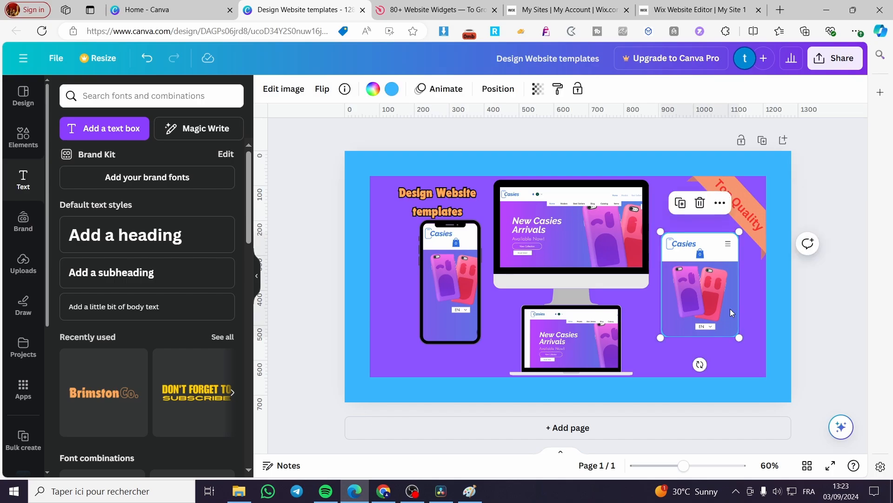
left_click(473, 256)
left_click(727, 309)
left_click(392, 88)
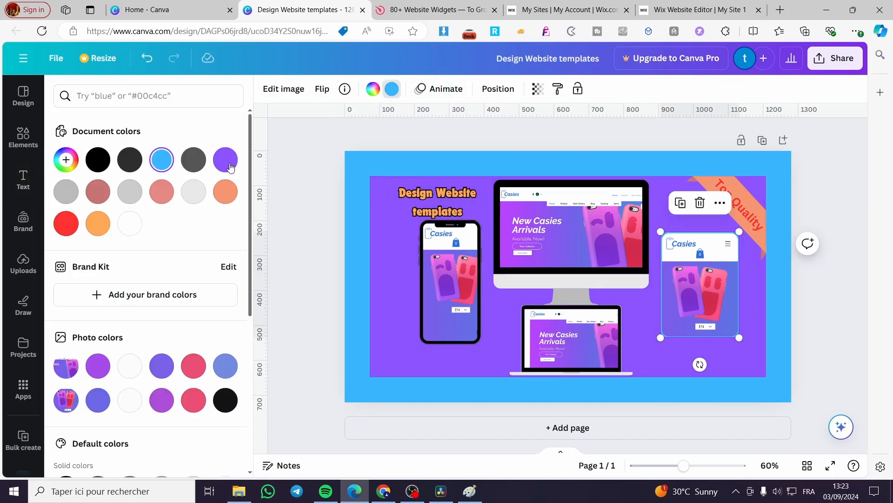
left_click(104, 167)
key("Escape")
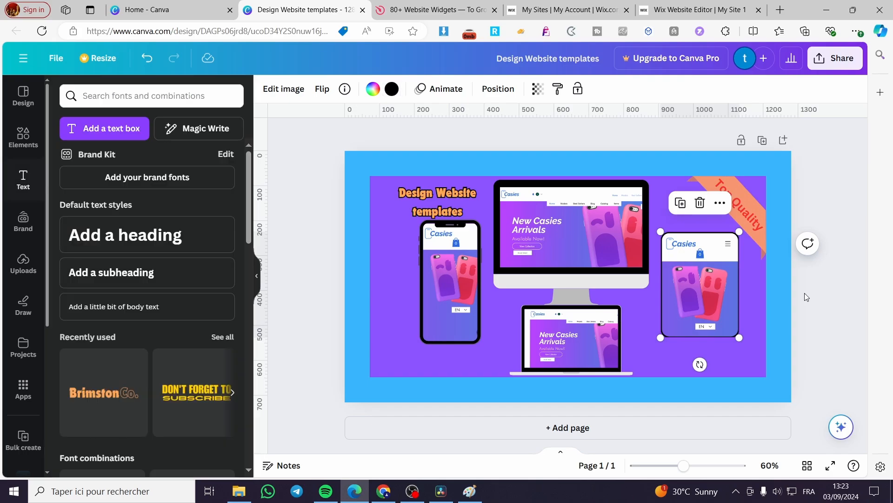
left_click(822, 292)
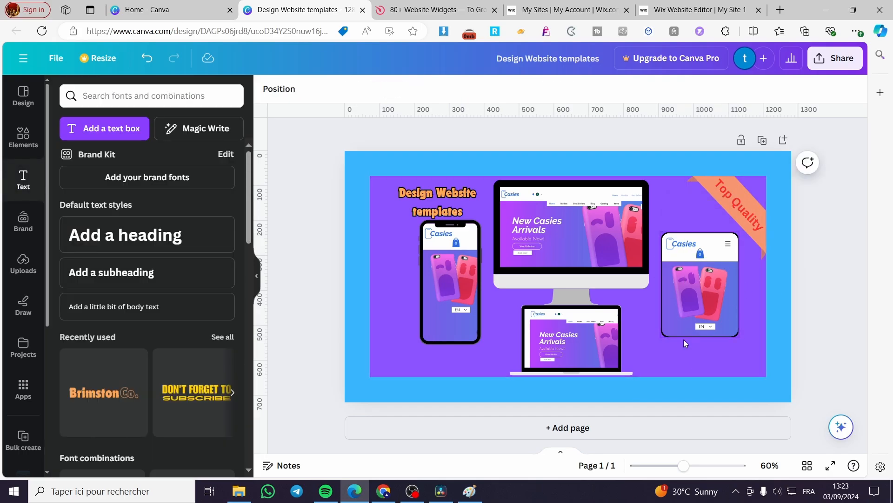
Try the ribbon's salmon orange on the laptop frame's screen border and set the border back to black.
left_click(571, 347)
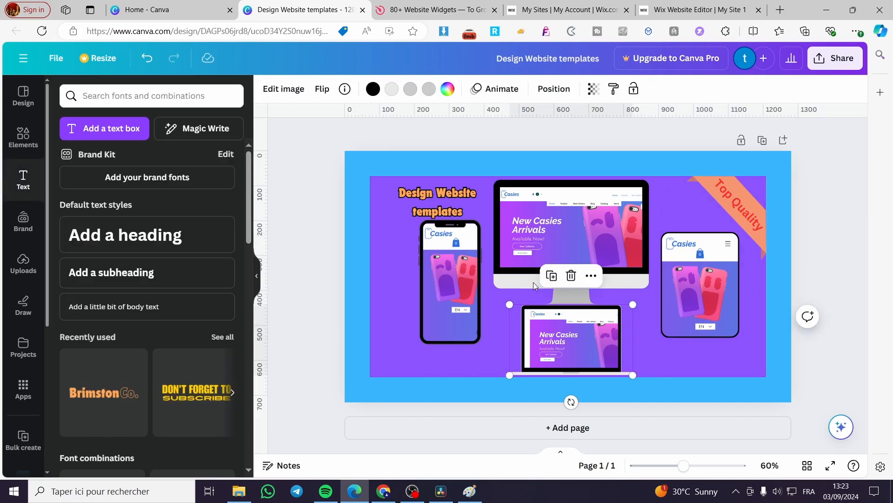
left_click(371, 88)
left_click(225, 191)
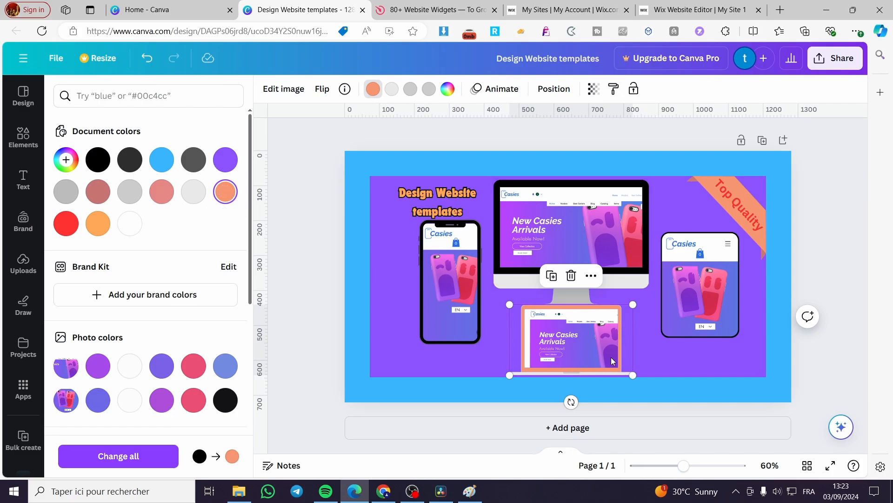
left_click(100, 161)
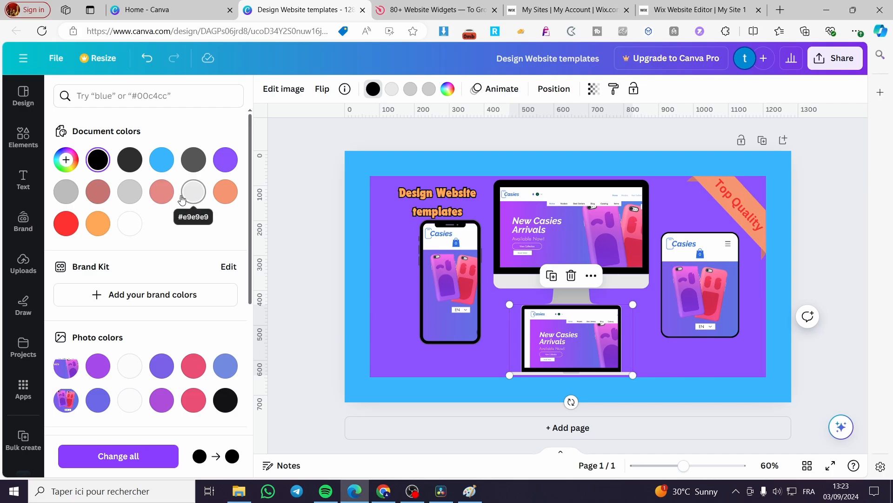
Recolor the monitor frame's black border in the ribbon's salmon orange, trying purple and undoing it.
left_click(646, 201)
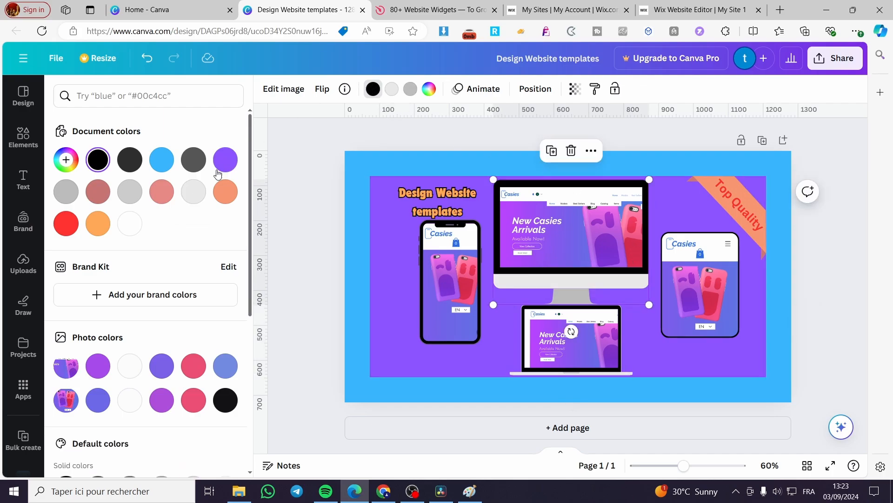
left_click(225, 192)
left_click(223, 161)
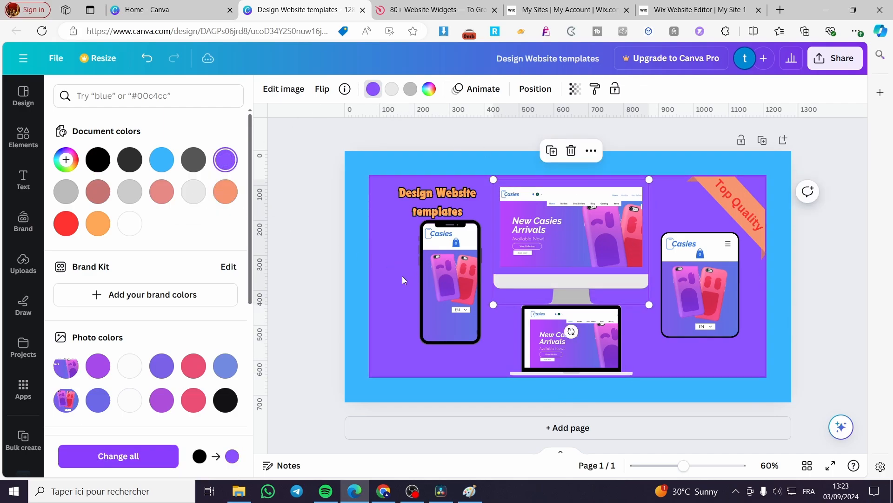
key("ctrl+z")
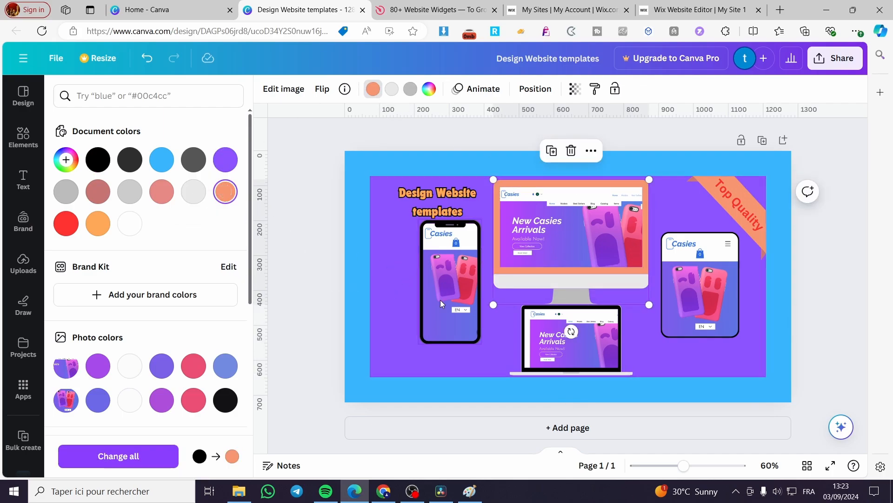
Recolor the phone frame's black border in the document's light orange, trying white first.
left_click(475, 253)
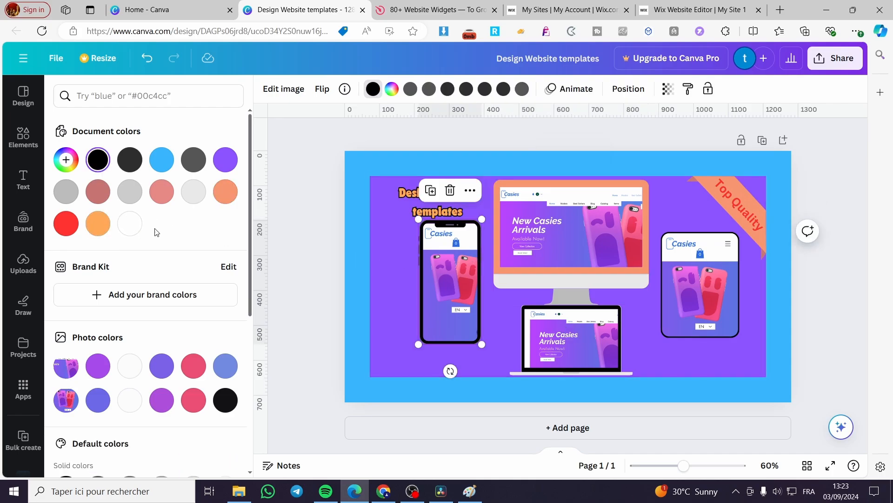
left_click(130, 225)
left_click(97, 225)
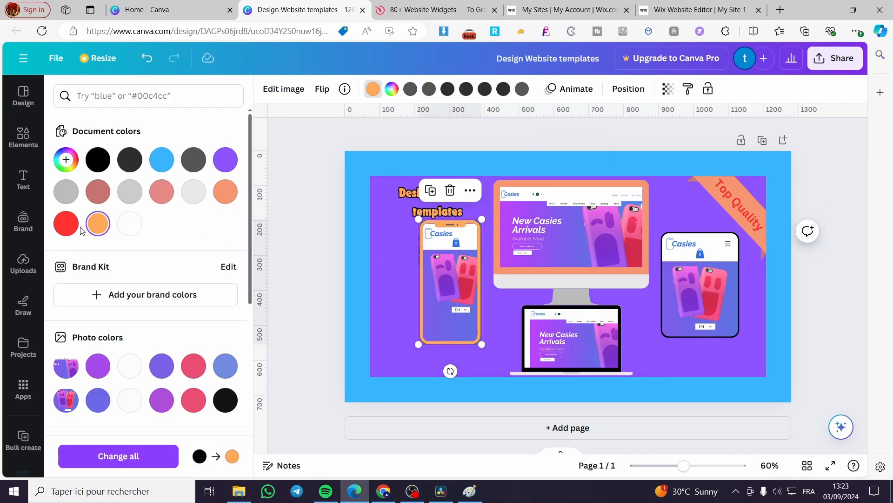
Set both editable colors of the tablet frame, including its black outline, to the document's light orange.
left_click(731, 288)
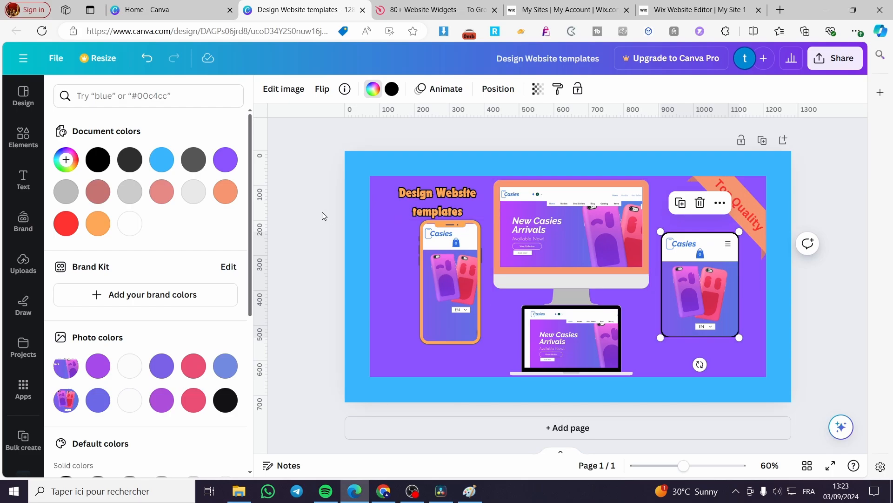
left_click(106, 231)
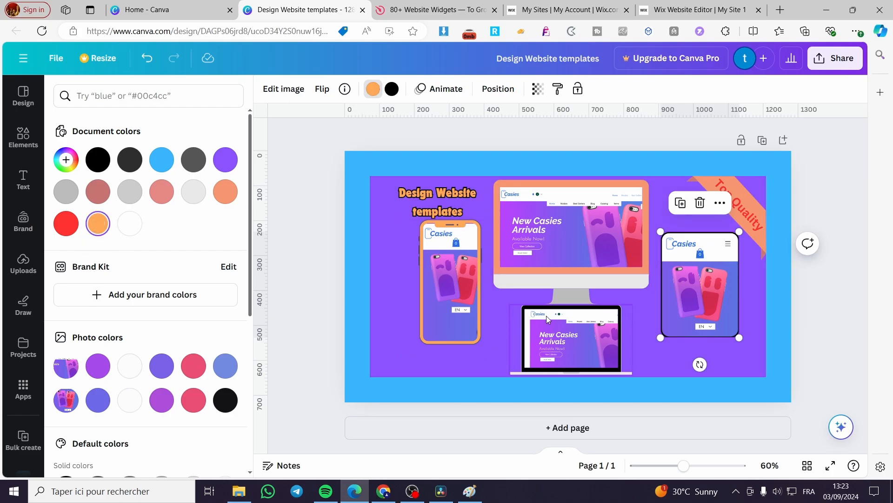
left_click(393, 93)
left_click(96, 228)
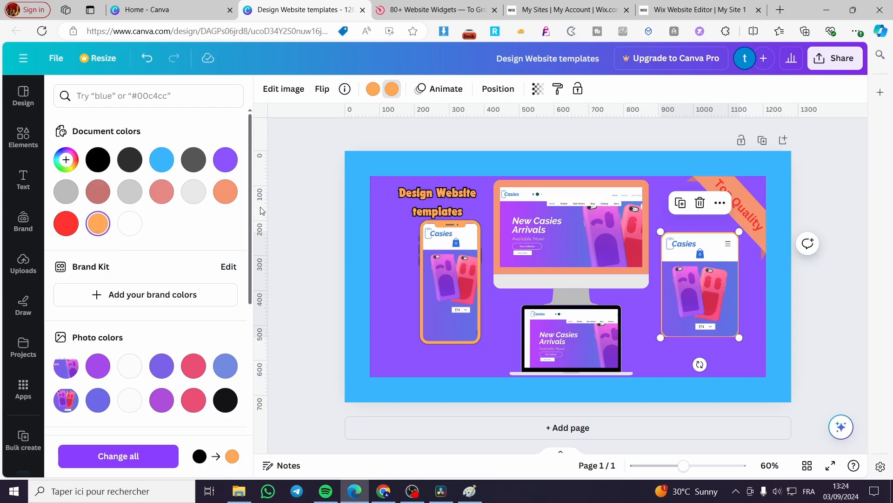
Recolor the laptop frame's light gray base and black screen border in the document's light orange and deselect the frame.
left_click(529, 313)
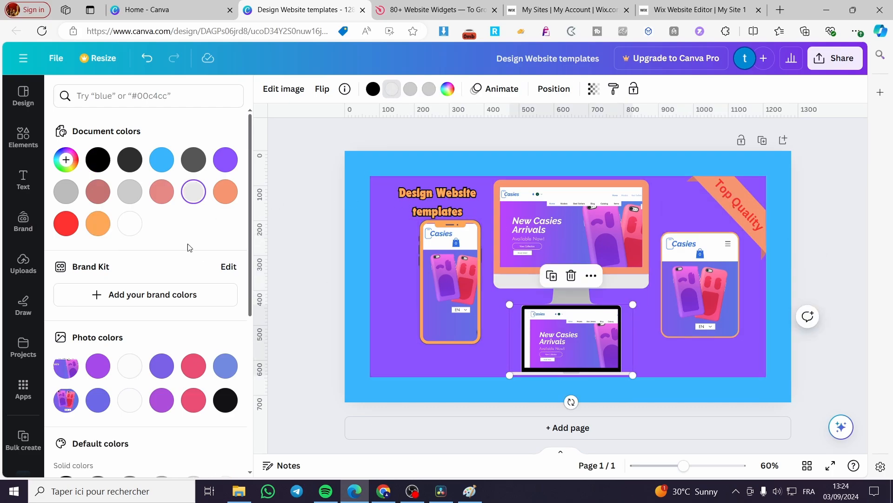
left_click(94, 222)
left_click(372, 88)
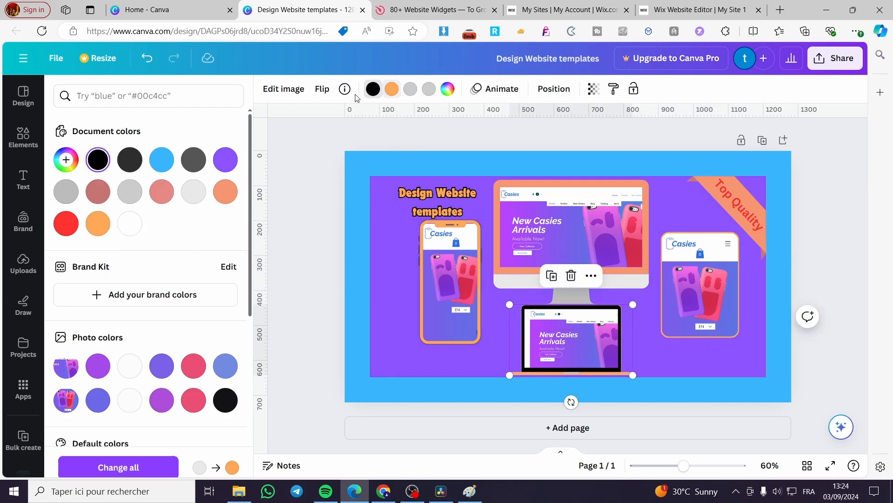
left_click(97, 223)
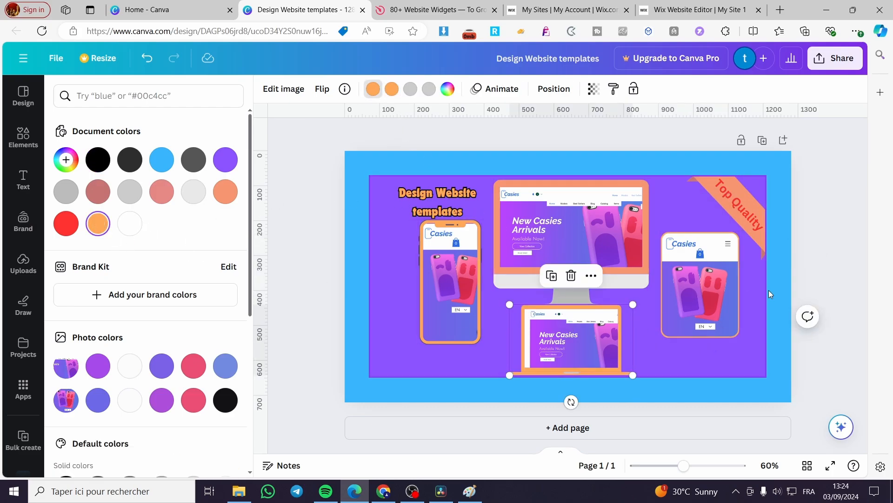
left_click(849, 252)
left_click(811, 252)
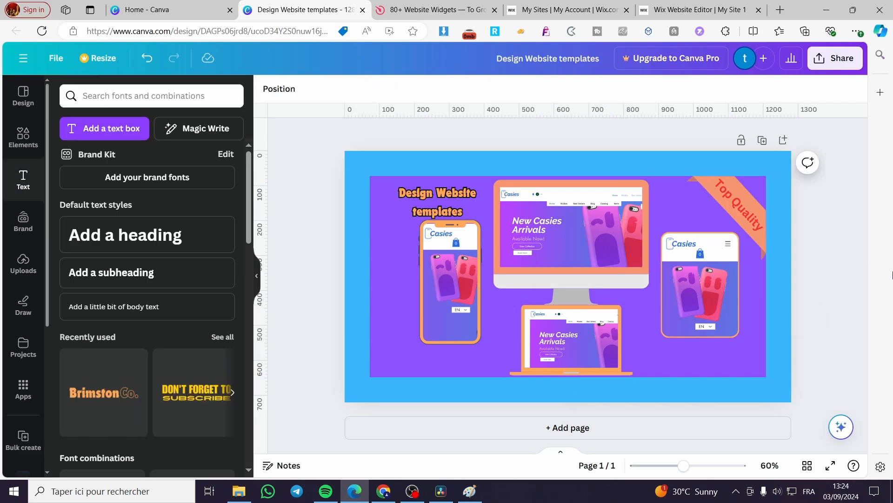